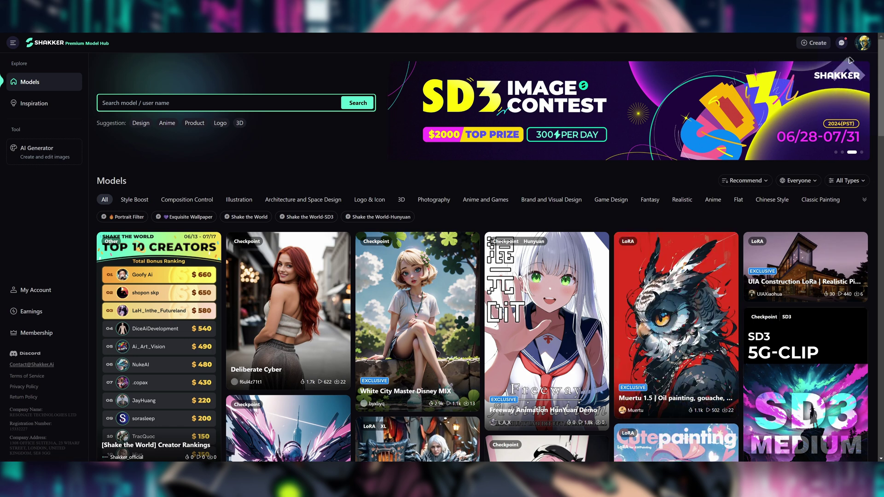
Step: Open the sign-in dialog to view the available login methods and close it without signing in
{"action": "mouse_move", "coordinate": [860, 42]}
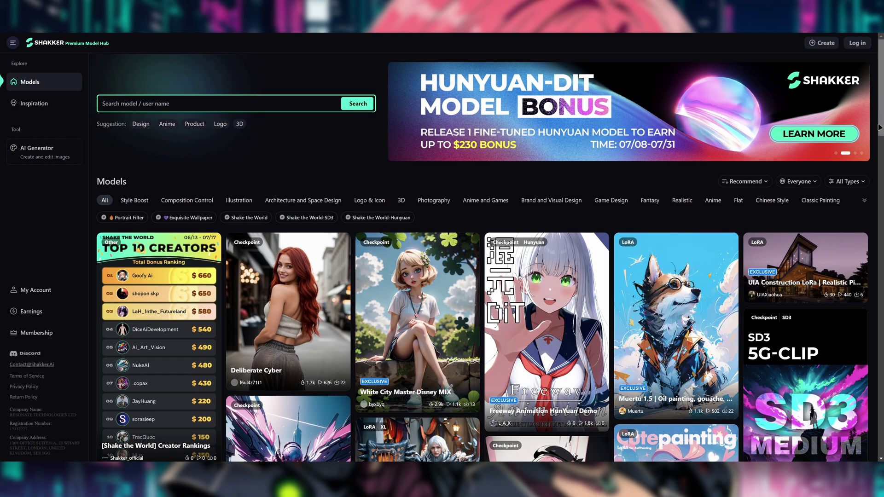
{"action": "mouse_move", "coordinate": [816, 44]}
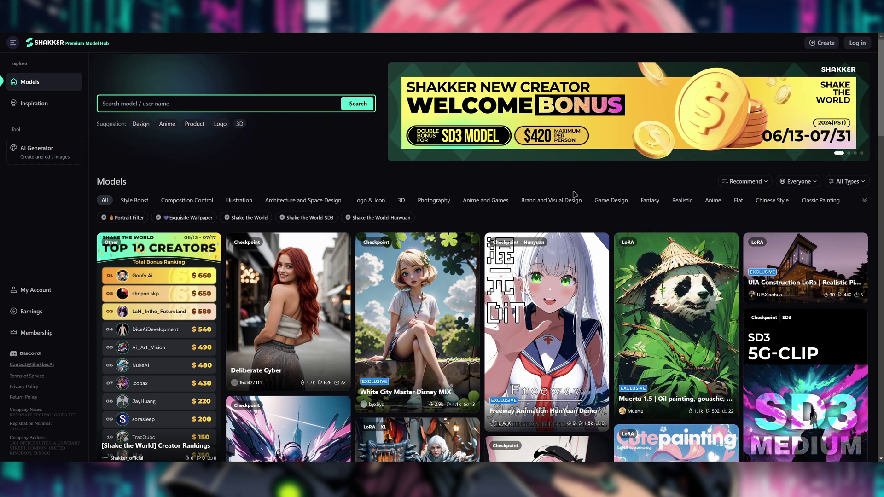
{"action": "left_click", "coordinate": [857, 43]}
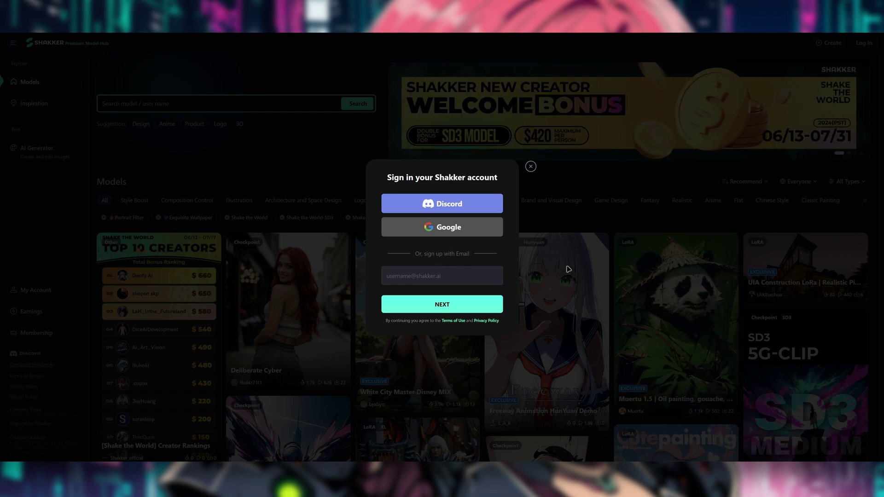
{"action": "left_click", "coordinate": [531, 167]}
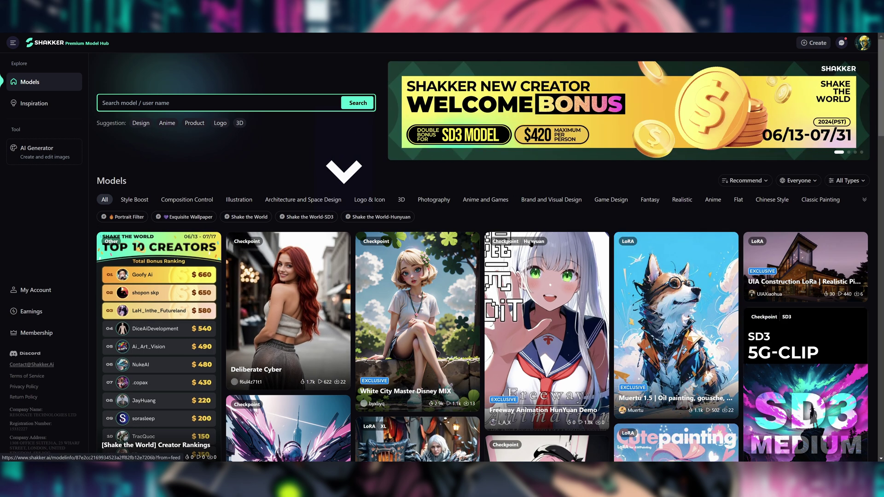
Step: Browse the model cards in the Models gallery and return to the start of the page
{"action": "scroll", "coordinate": [183, 295], "scroll_direction": "down", "scroll_amount": 2}
{"action": "scroll", "coordinate": [184, 296], "scroll_direction": "up", "scroll_amount": 1}
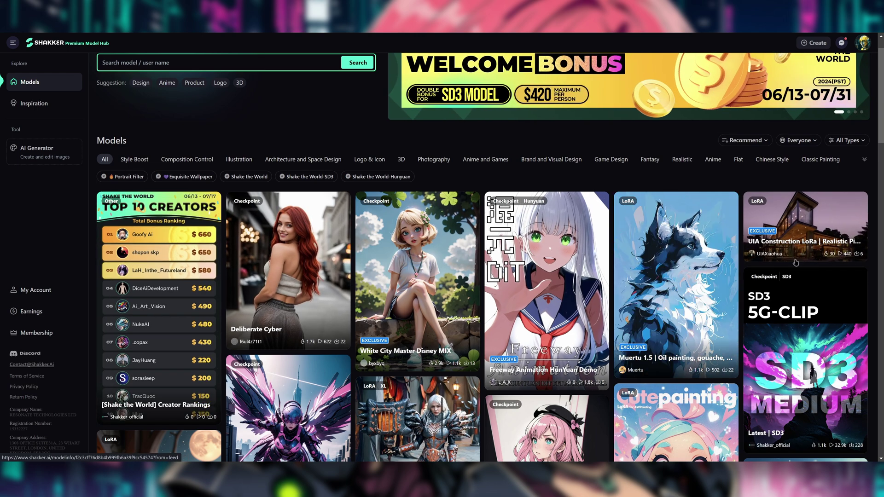
{"action": "scroll", "coordinate": [796, 262], "scroll_direction": "down", "scroll_amount": 5}
{"action": "scroll", "coordinate": [716, 290], "scroll_direction": "down", "scroll_amount": 4}
{"action": "scroll", "coordinate": [595, 263], "scroll_direction": "up", "scroll_amount": 2}
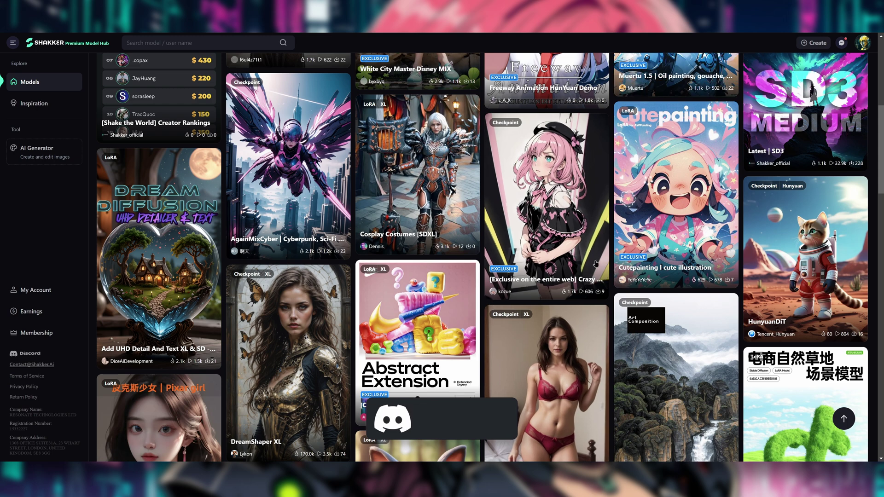
{"action": "scroll", "coordinate": [596, 264], "scroll_direction": "up", "scroll_amount": 7}
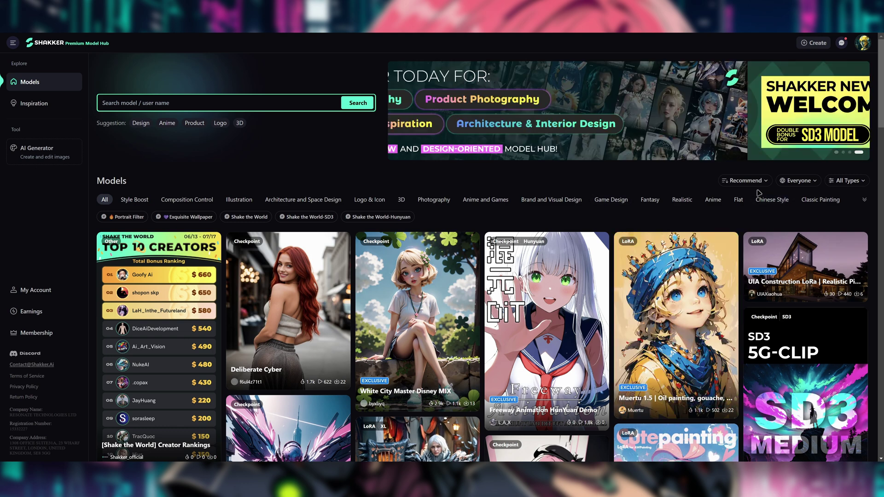
Step: Review the Models gallery's sorting and type filters, including model types, base models, members-only, application scope and commercial license options
{"action": "left_click", "coordinate": [746, 180]}
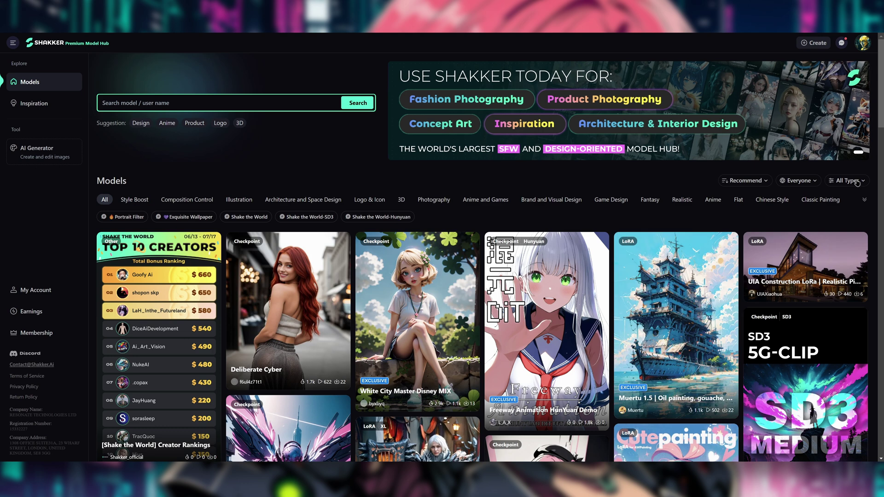
{"action": "mouse_move", "coordinate": [858, 183]}
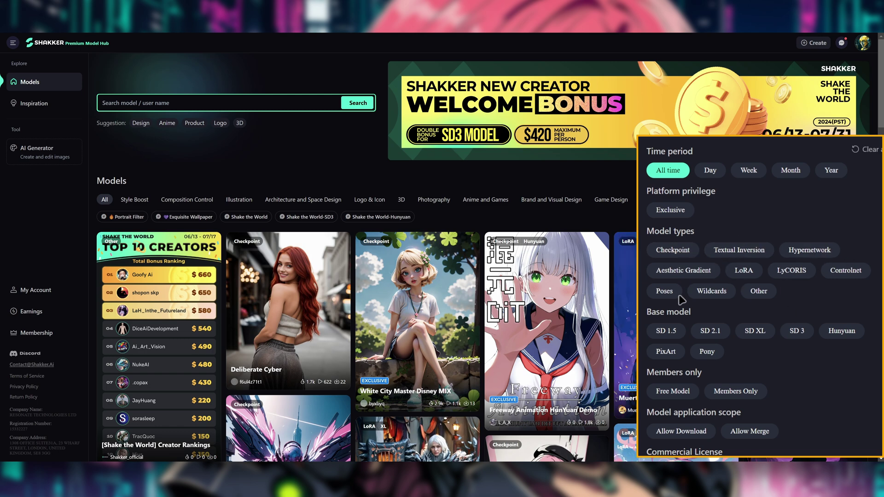
{"action": "scroll", "coordinate": [755, 305], "scroll_direction": "down", "scroll_amount": 1}
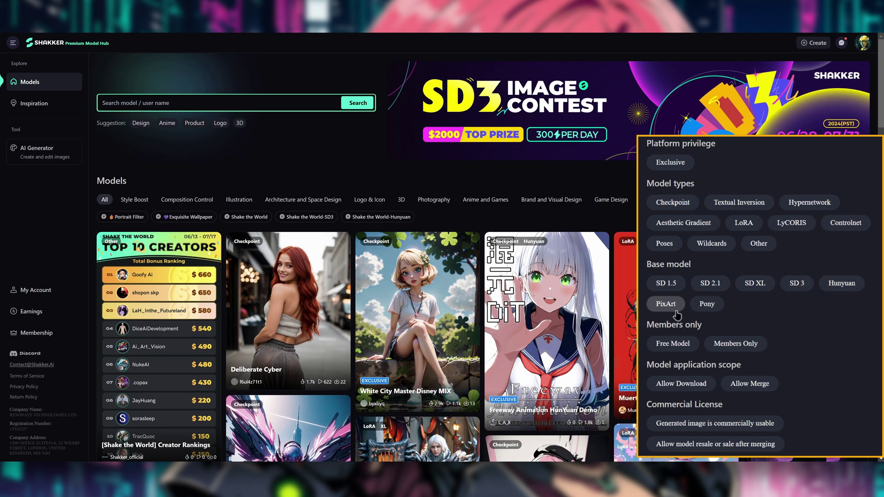
{"action": "scroll", "coordinate": [707, 310], "scroll_direction": "down", "scroll_amount": 1}
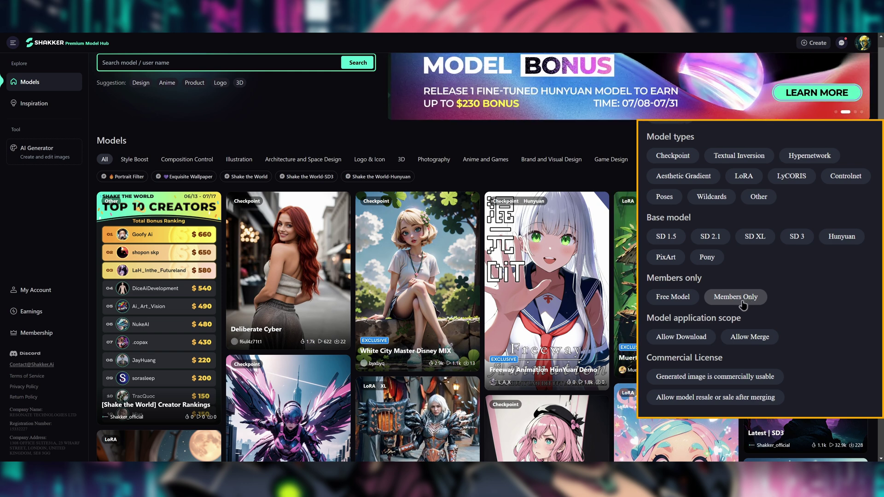
{"action": "scroll", "coordinate": [750, 282], "scroll_direction": "down", "scroll_amount": 1}
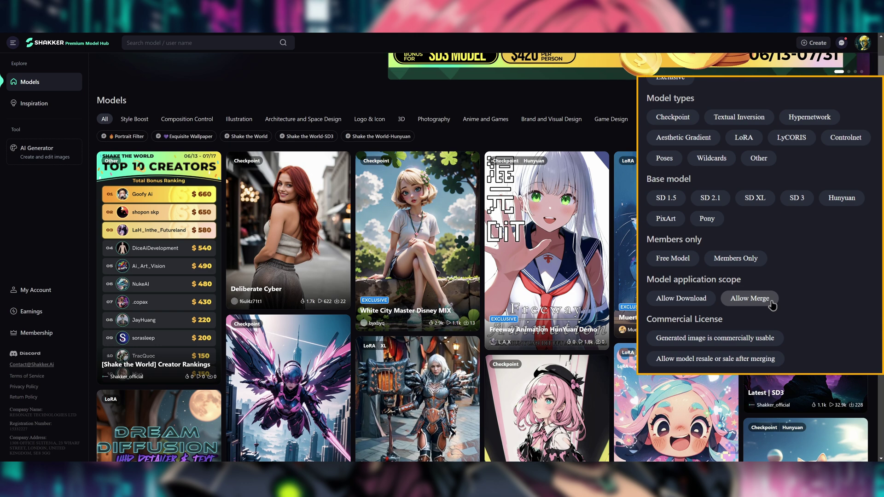
{"action": "scroll", "coordinate": [802, 272], "scroll_direction": "down", "scroll_amount": 1}
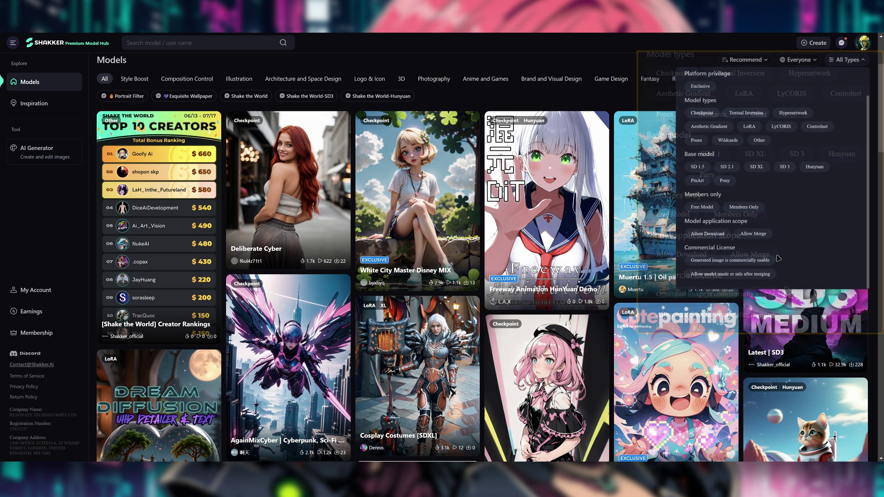
{"action": "scroll", "coordinate": [568, 183], "scroll_direction": "up", "scroll_amount": 3}
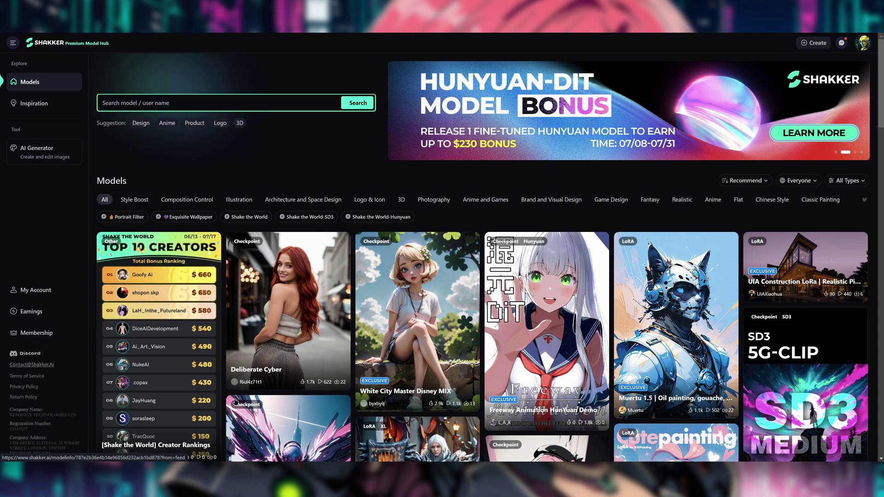
Step: Open the Inspiration gallery and view the Upload Image form for creating an image post, closing it without publishing
{"action": "left_click", "coordinate": [29, 110]}
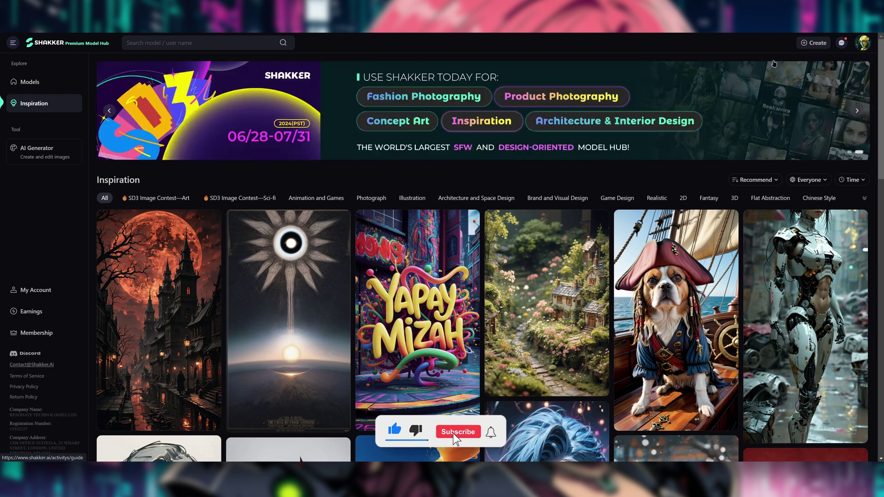
{"action": "mouse_move", "coordinate": [812, 47]}
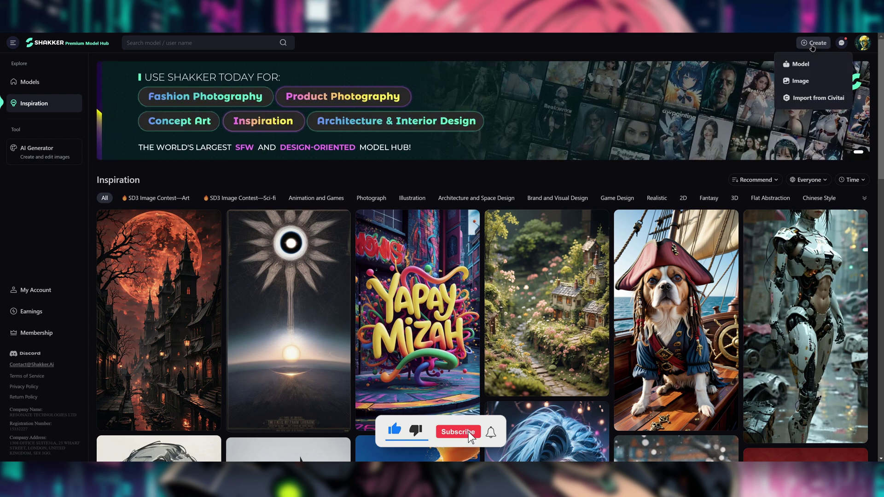
{"action": "left_click", "coordinate": [799, 81]}
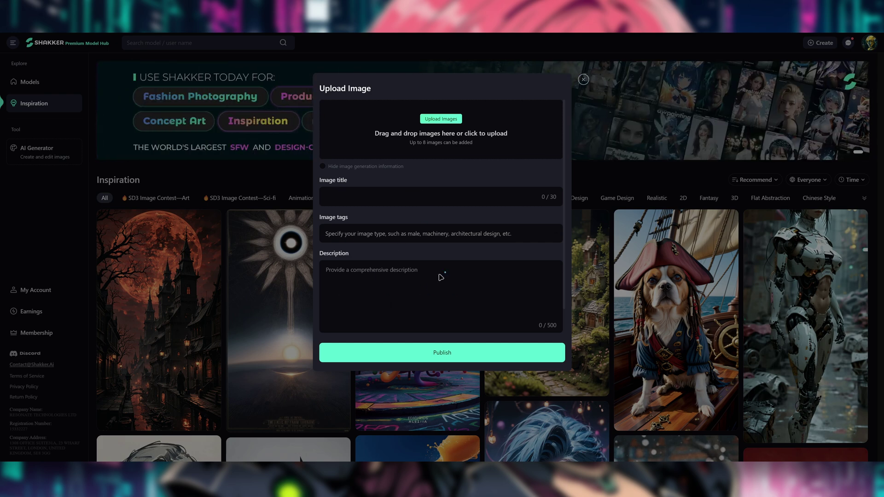
{"action": "left_click", "coordinate": [618, 94]}
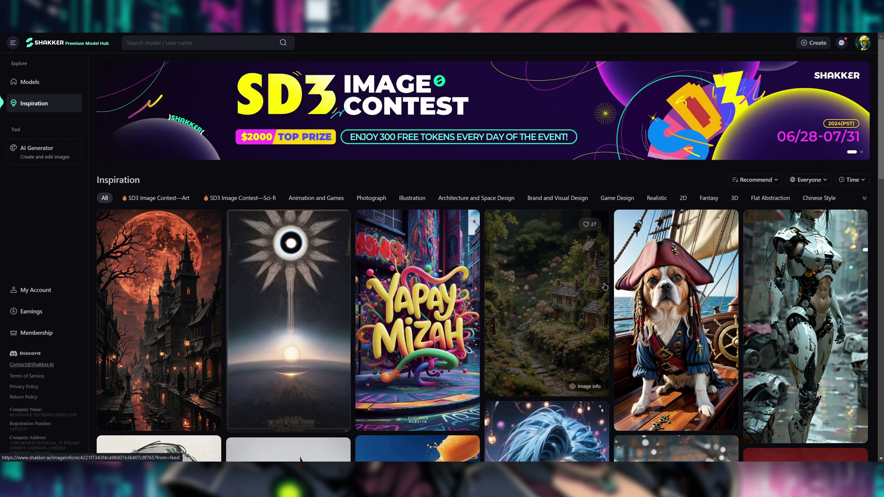
Step: Browse the Inspiration gallery's images and open the My Account profile page
{"action": "scroll", "coordinate": [574, 331], "scroll_direction": "down", "scroll_amount": 1}
{"action": "mouse_move", "coordinate": [582, 352]}
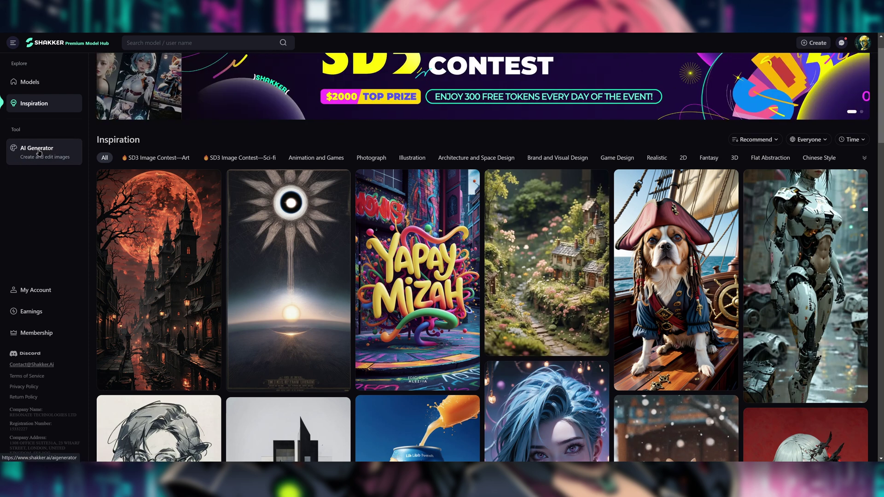
{"action": "scroll", "coordinate": [57, 176], "scroll_direction": "down", "scroll_amount": 1}
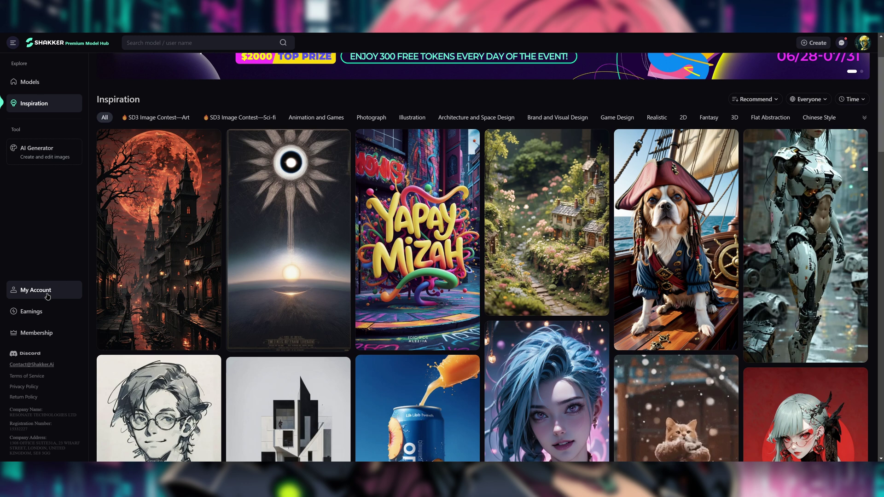
{"action": "left_click", "coordinate": [9, 293]}
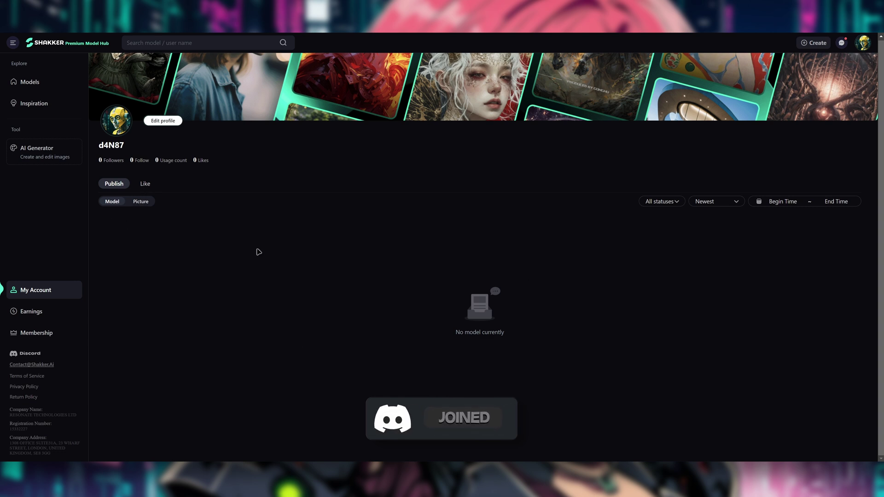
Step: Open the membership plans and highlight the Basic plan's fast token allowance
{"action": "left_click", "coordinate": [35, 335]}
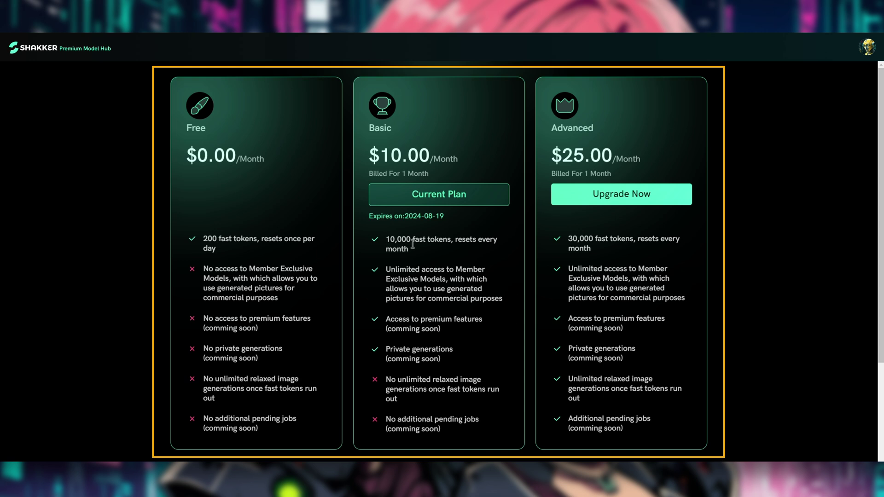
{"action": "left_click_drag", "start_coordinate": [388, 238], "coordinate": [415, 239]}
{"action": "left_click", "coordinate": [464, 238]}
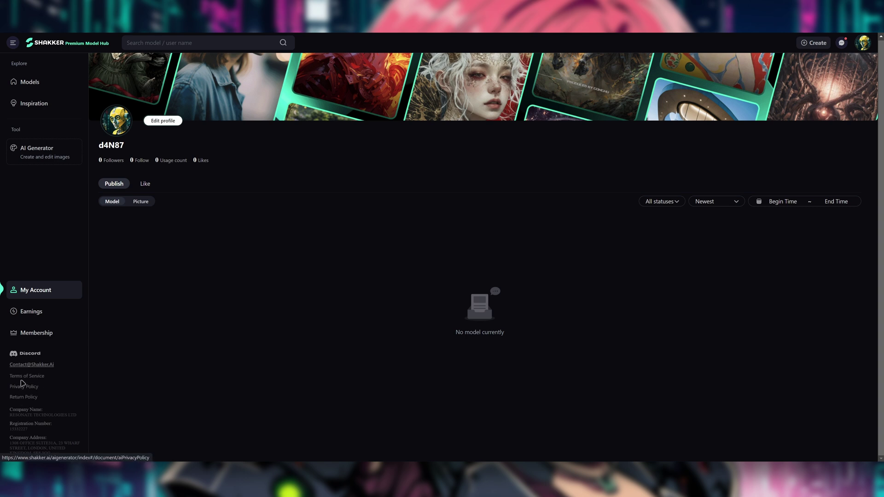
Step: Open the Terms of Service and skim its sections through Community Guidelines and Liability, returning to the start
{"action": "left_click", "coordinate": [20, 376]}
{"action": "scroll", "coordinate": [726, 115], "scroll_direction": "down", "scroll_amount": 7}
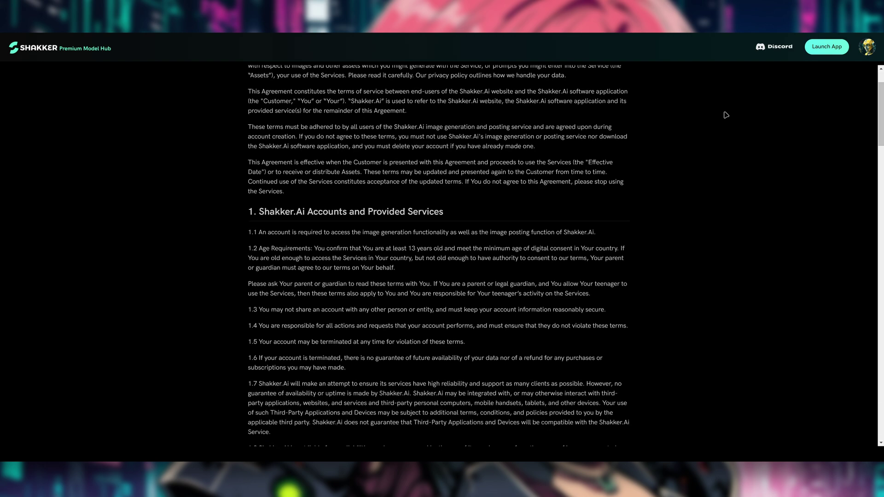
{"action": "scroll", "coordinate": [728, 117], "scroll_direction": "down", "scroll_amount": 12}
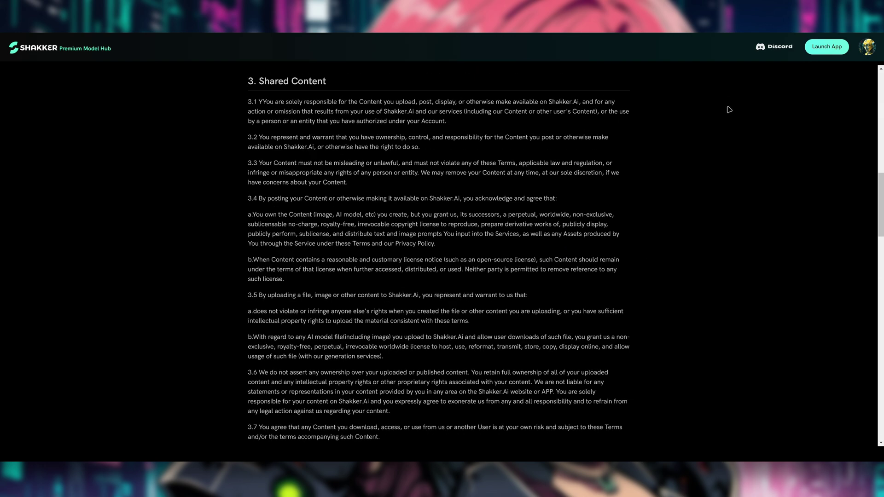
{"action": "scroll", "coordinate": [729, 114], "scroll_direction": "down", "scroll_amount": 10}
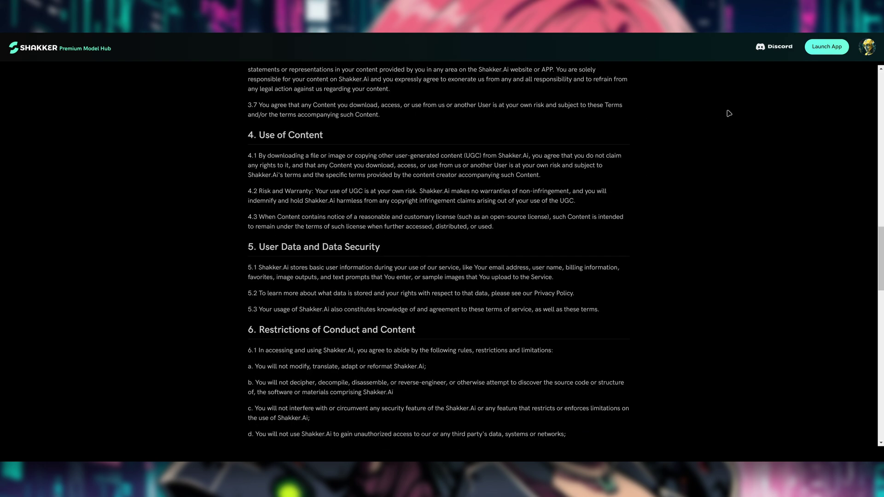
{"action": "scroll", "coordinate": [727, 129], "scroll_direction": "down", "scroll_amount": 10}
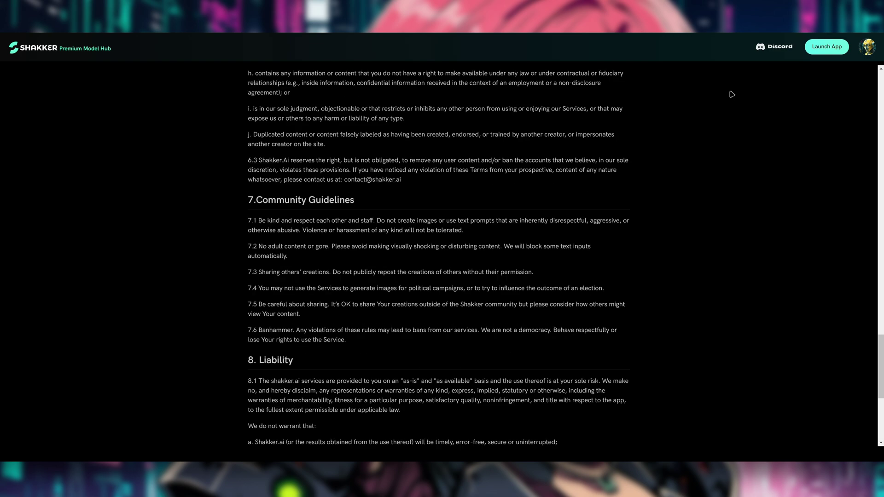
{"action": "left_click_drag", "start_coordinate": [881, 401], "coordinate": [882, 299]}
{"action": "scroll", "coordinate": [786, 223], "scroll_direction": "up", "scroll_amount": 20}
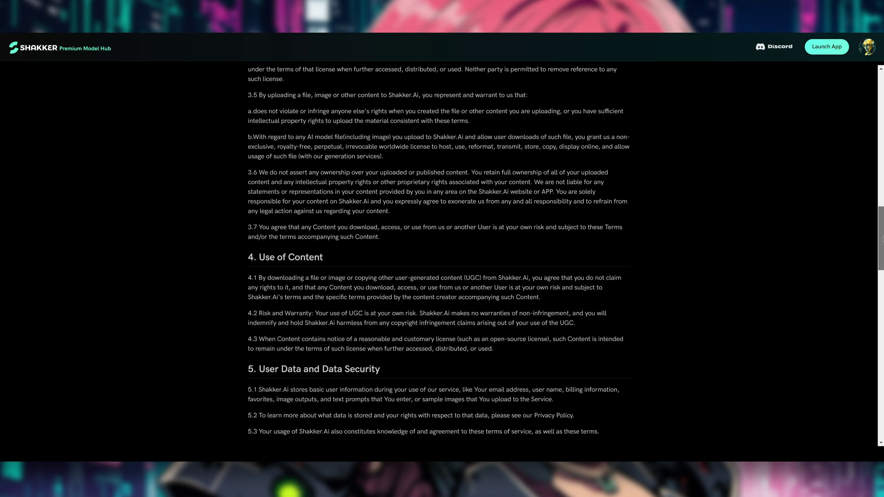
{"action": "scroll", "coordinate": [786, 223], "scroll_direction": "up", "scroll_amount": 4}
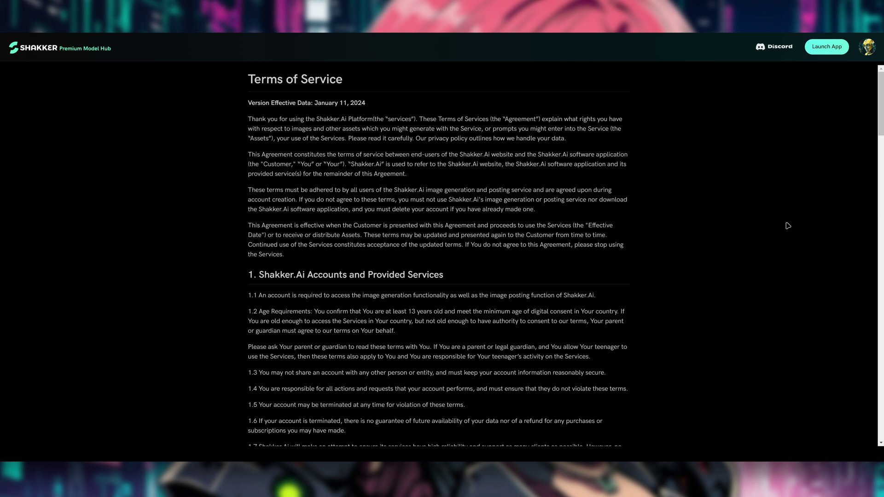
Step: Read the accounts and generated images sections of the terms, highlighting the Age Requirements label and minimum age in clause 1.2
{"action": "scroll", "coordinate": [744, 264], "scroll_direction": "down", "scroll_amount": 3}
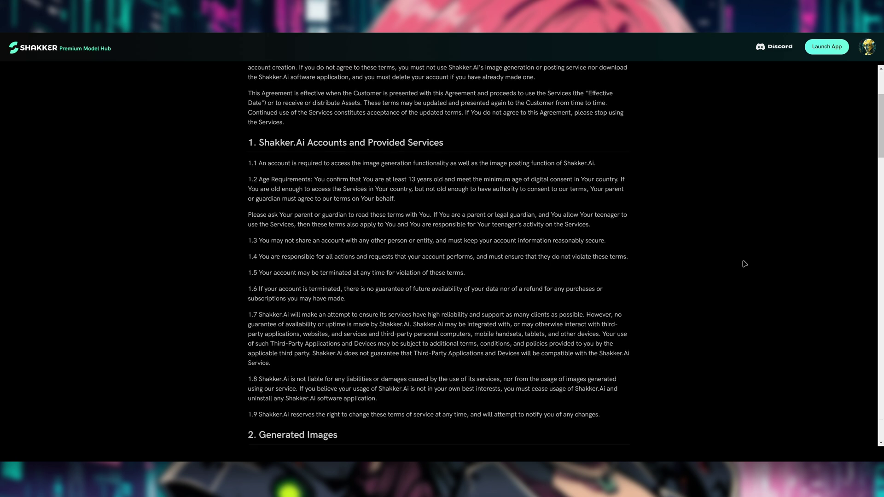
{"action": "scroll", "coordinate": [736, 269], "scroll_direction": "down", "scroll_amount": 1}
{"action": "scroll", "coordinate": [598, 302], "scroll_direction": "down", "scroll_amount": 1}
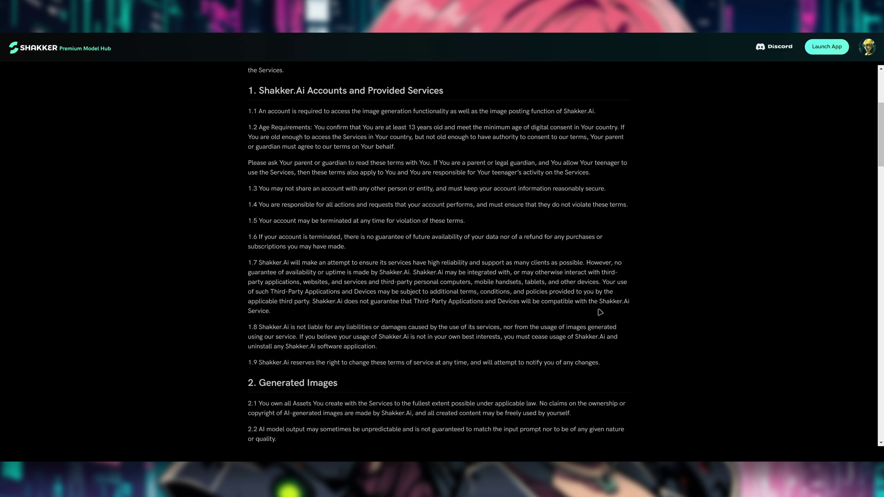
{"action": "scroll", "coordinate": [428, 232], "scroll_direction": "up", "scroll_amount": 2}
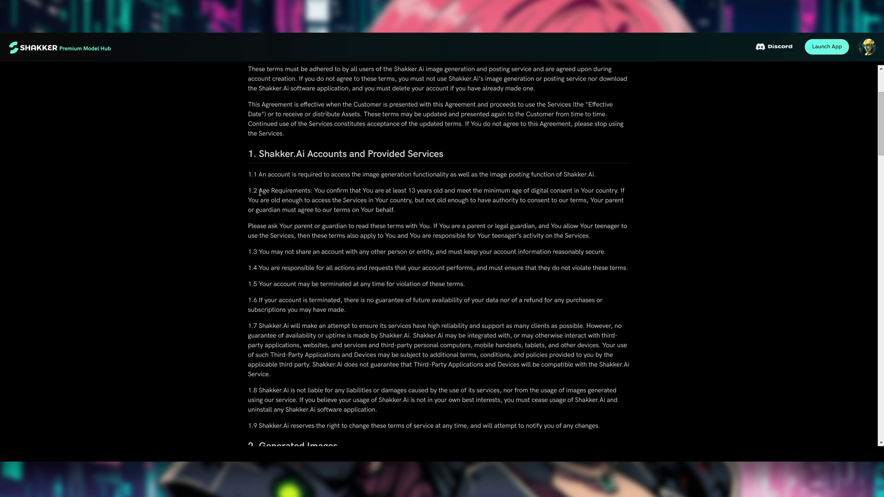
{"action": "left_click_drag", "start_coordinate": [259, 192], "coordinate": [308, 193]}
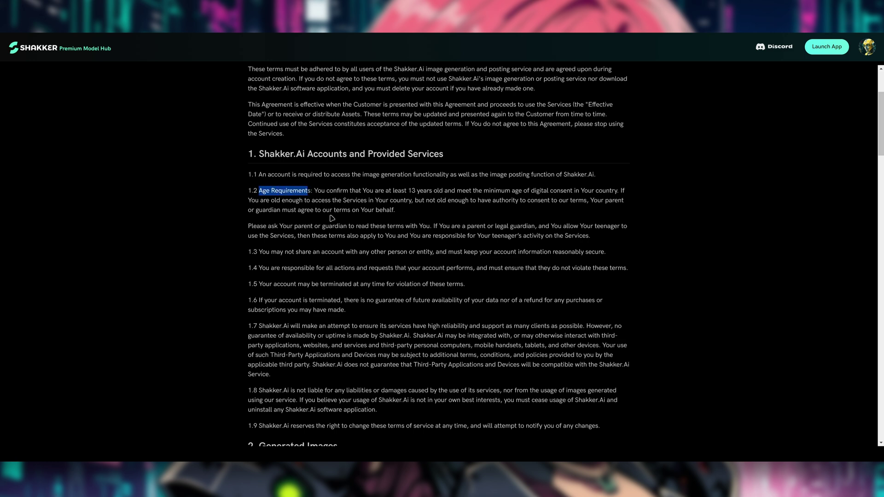
{"action": "left_click", "coordinate": [378, 198]}
{"action": "left_click_drag", "start_coordinate": [408, 190], "coordinate": [432, 191]}
{"action": "scroll", "coordinate": [552, 219], "scroll_direction": "down", "scroll_amount": 4}
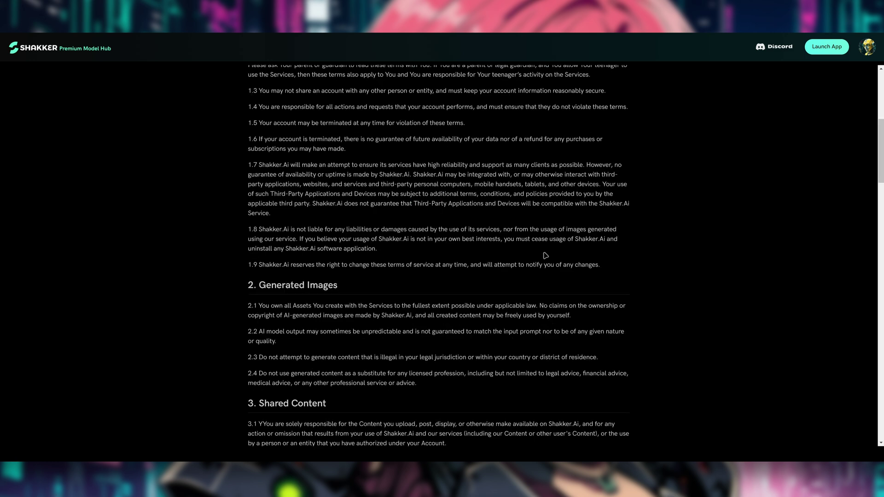
Step: Open the Privacy Policy and skim its sections on collecting and using personal data
{"action": "right_click", "coordinate": [647, 144]}
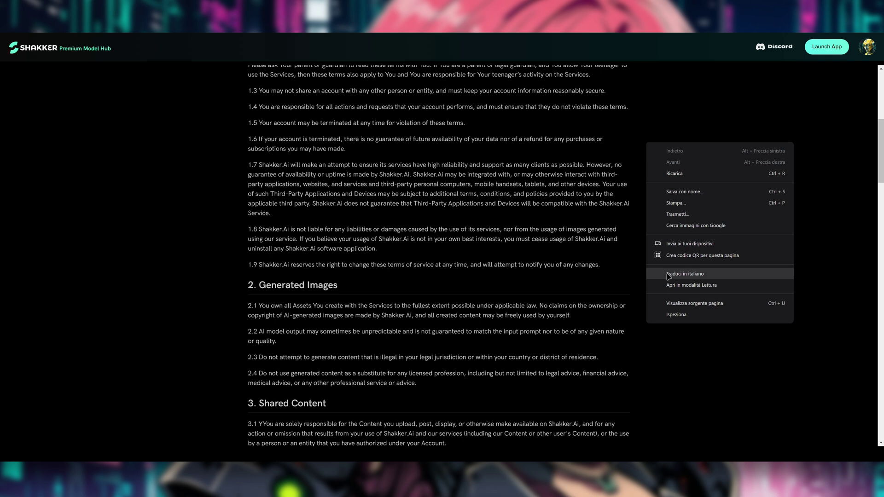
{"action": "left_click", "coordinate": [637, 105]}
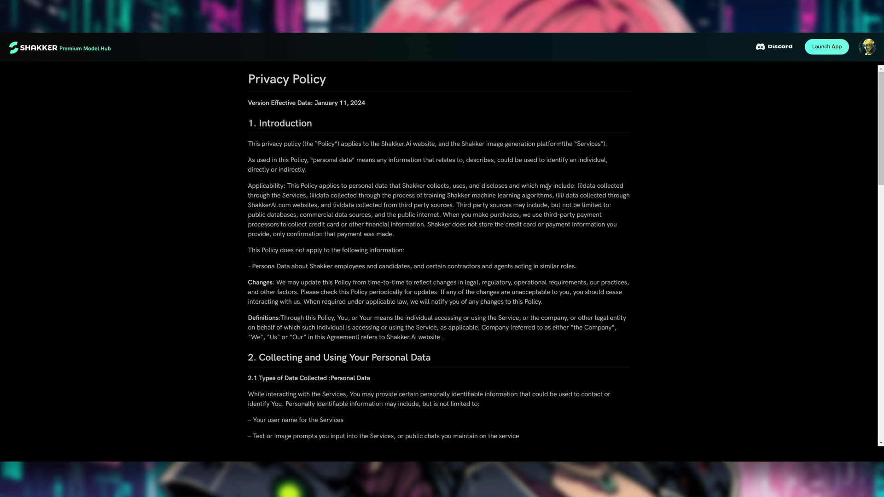
{"action": "scroll", "coordinate": [557, 198], "scroll_direction": "down", "scroll_amount": 7}
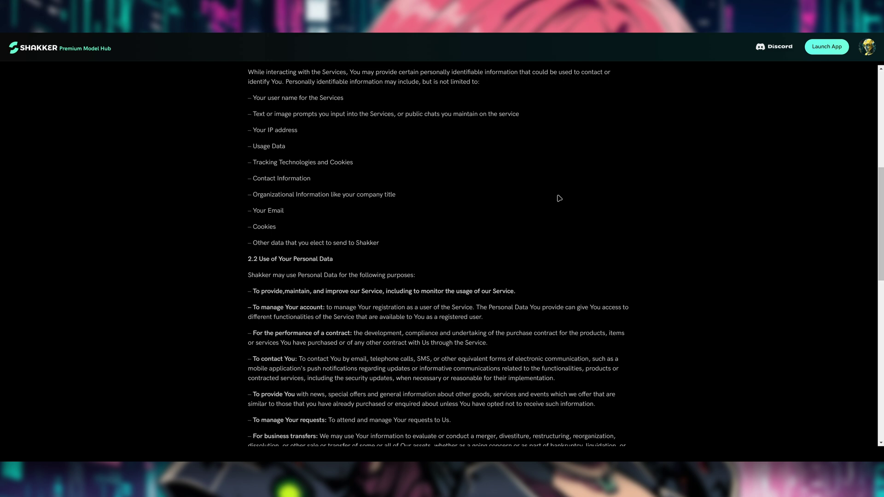
{"action": "scroll", "coordinate": [559, 198], "scroll_direction": "down", "scroll_amount": 4}
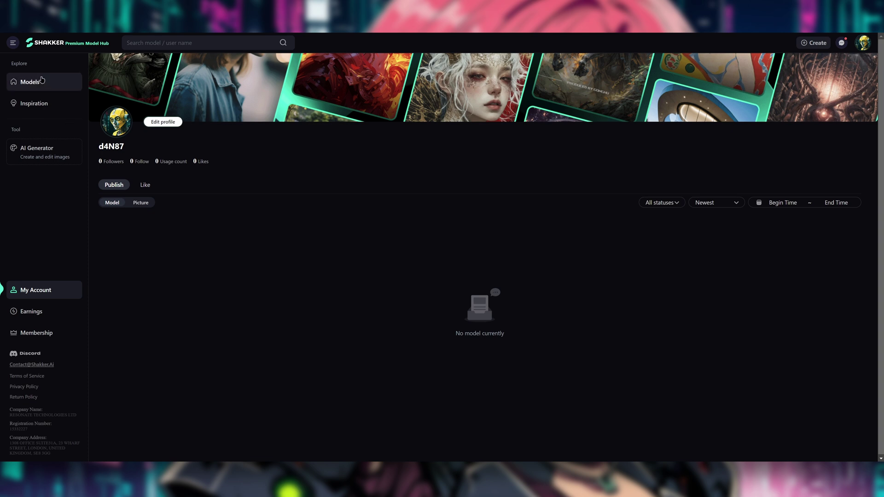
Step: Return to the Models gallery and open the Freeway Animation HunYuan Demo model page
{"action": "left_click", "coordinate": [44, 83]}
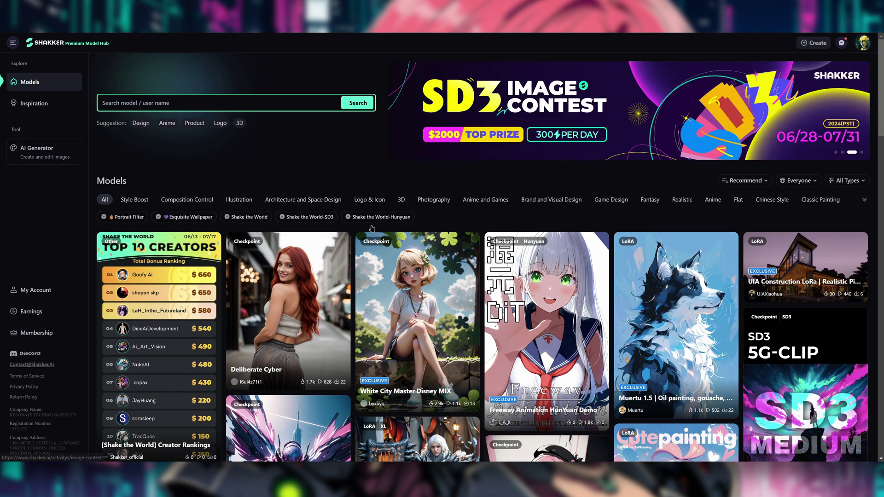
{"action": "scroll", "coordinate": [463, 211], "scroll_direction": "down", "scroll_amount": 2}
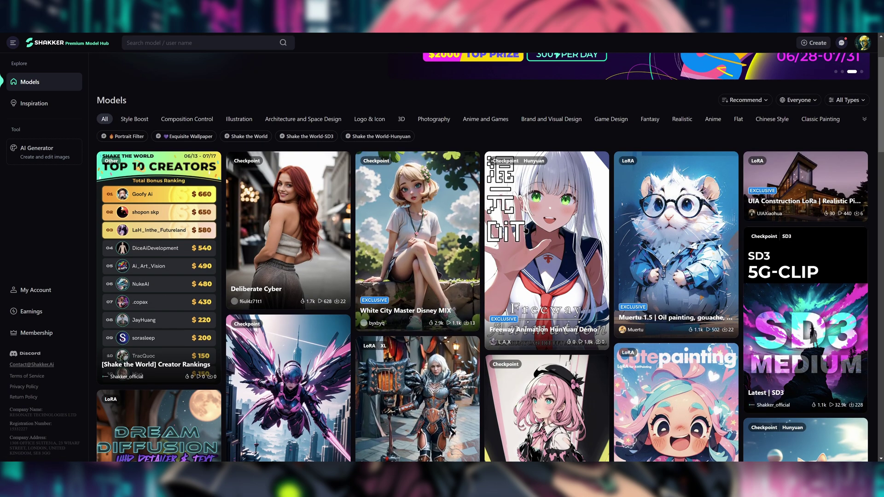
{"action": "scroll", "coordinate": [557, 256], "scroll_direction": "up", "scroll_amount": 2}
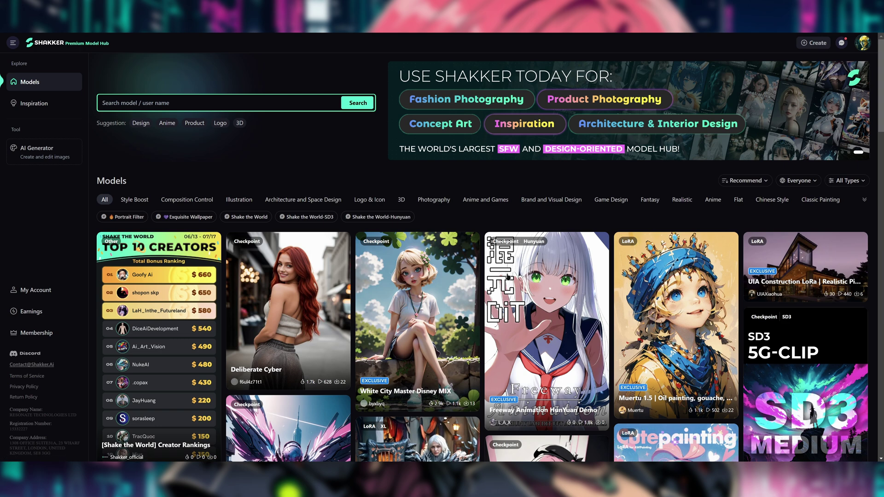
{"action": "left_click", "coordinate": [542, 345]}
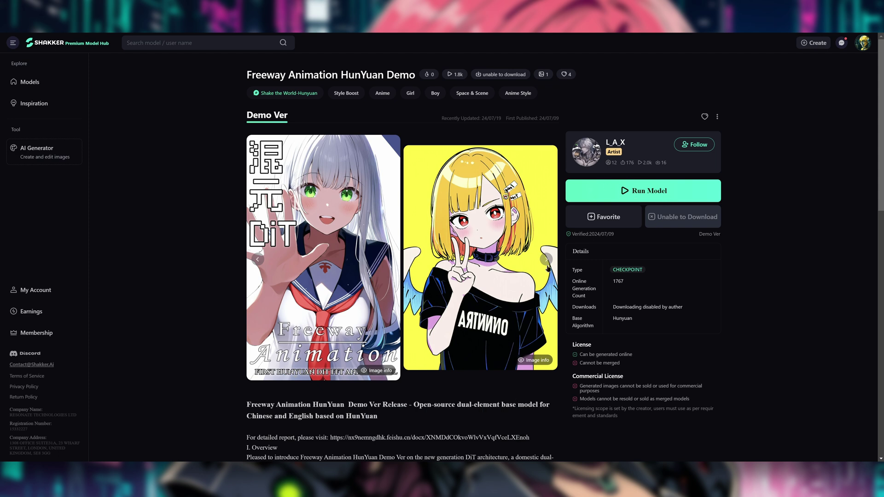
Step: Browse through the Freeway Animation HunYuan Demo model's sample images
{"action": "left_click", "coordinate": [547, 263]}
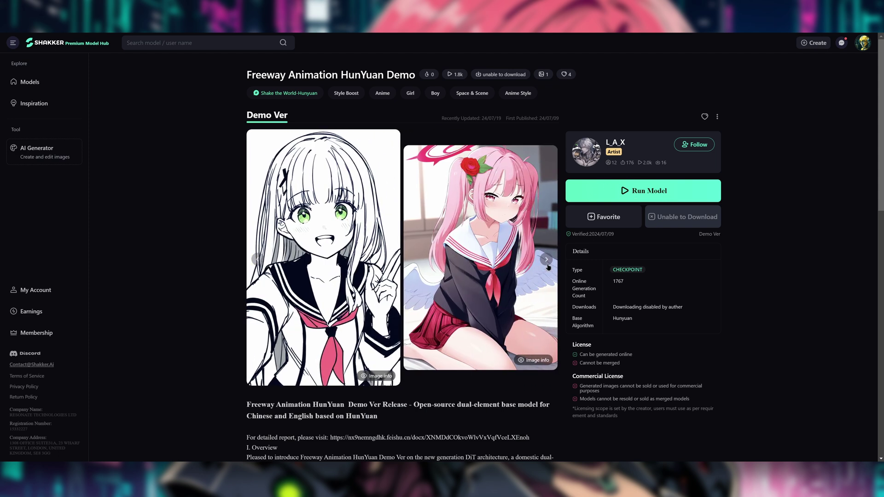
{"action": "left_click", "coordinate": [546, 261]}
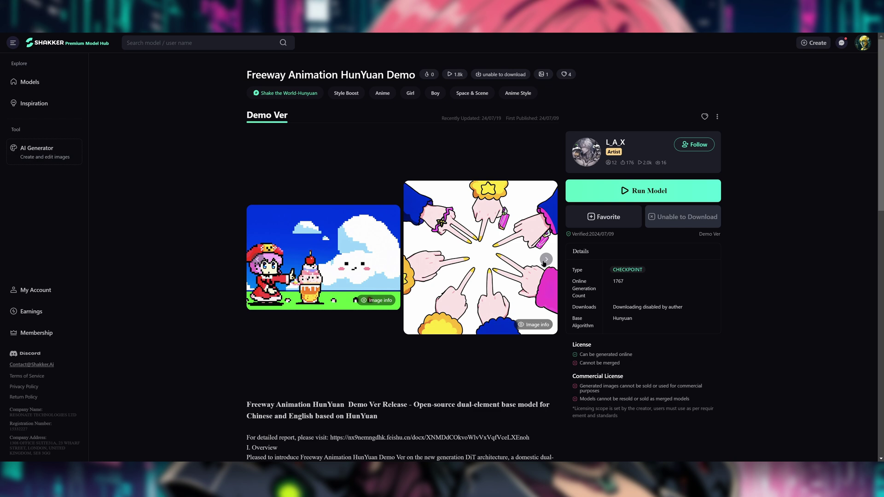
{"action": "left_click", "coordinate": [545, 261]}
{"action": "left_click", "coordinate": [546, 261]}
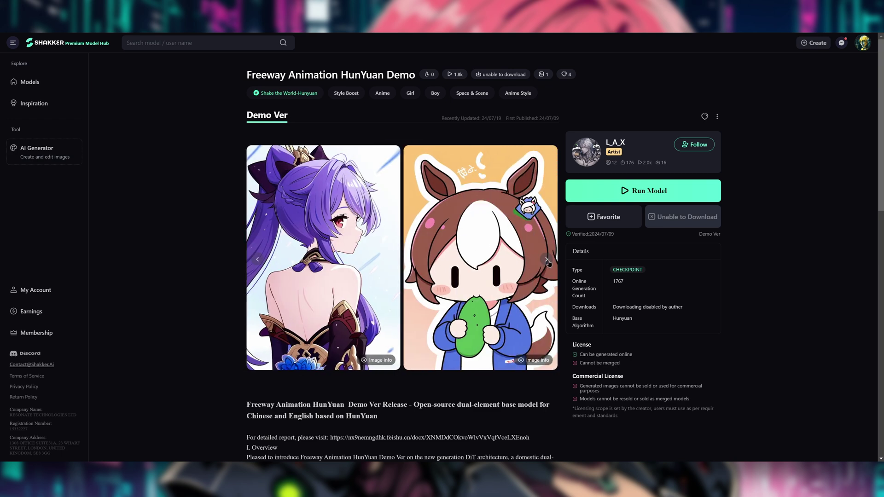
{"action": "left_click", "coordinate": [547, 261]}
Step: Expand the model's full description and read through its style words, multi-person scenes, outlook and acknowledgments
{"action": "scroll", "coordinate": [547, 286], "scroll_direction": "down", "scroll_amount": 4}
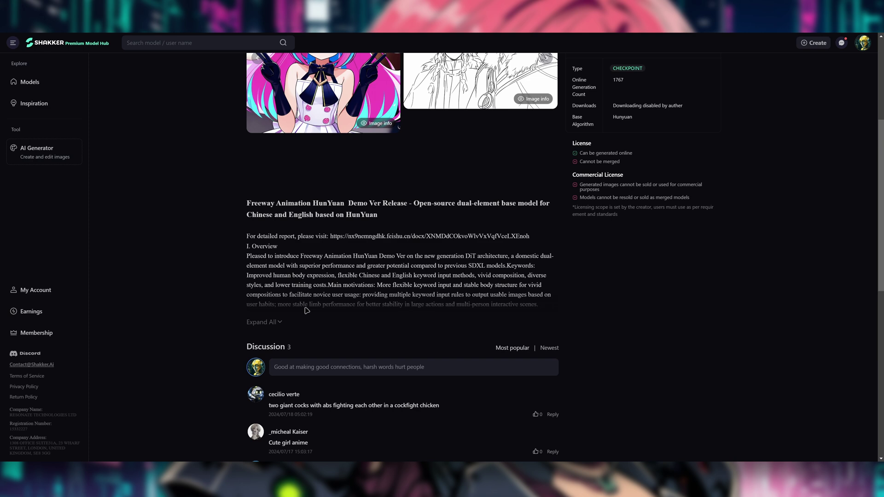
{"action": "scroll", "coordinate": [306, 311], "scroll_direction": "down", "scroll_amount": 3}
{"action": "left_click", "coordinate": [278, 161]}
{"action": "scroll", "coordinate": [661, 246], "scroll_direction": "down", "scroll_amount": 3}
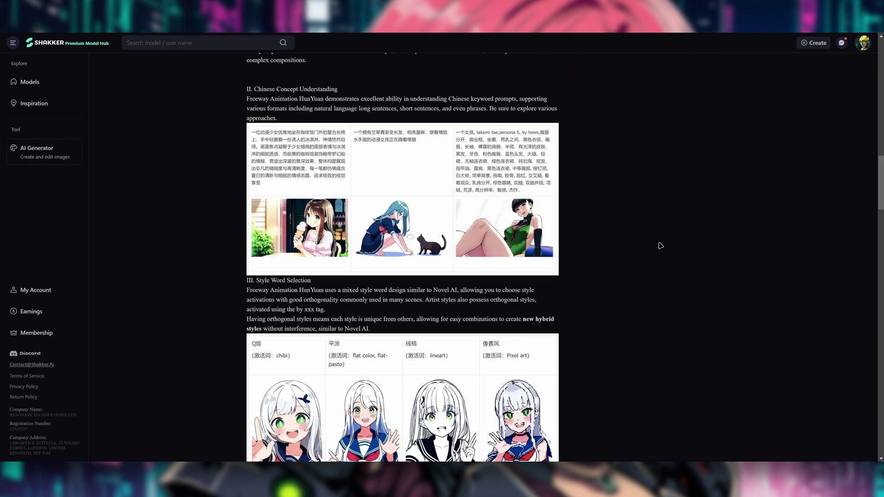
{"action": "scroll", "coordinate": [661, 246], "scroll_direction": "down", "scroll_amount": 3}
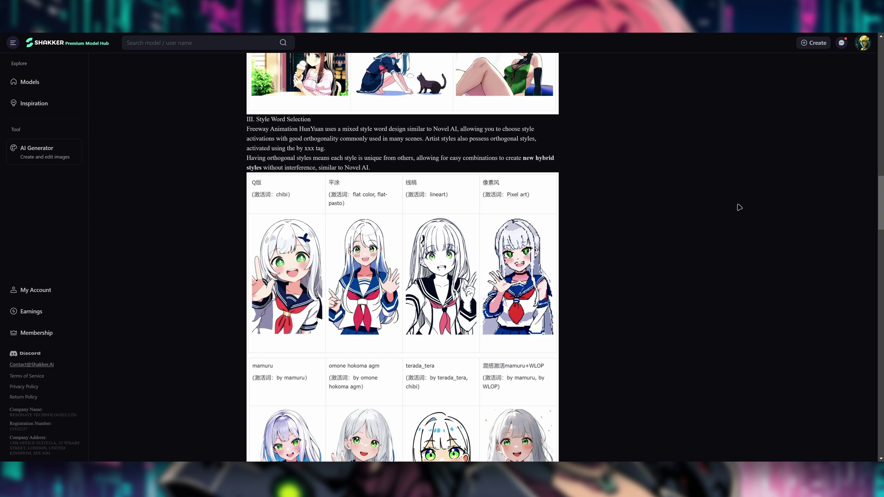
{"action": "scroll", "coordinate": [738, 207], "scroll_direction": "down", "scroll_amount": 5}
{"action": "scroll", "coordinate": [746, 223], "scroll_direction": "down", "scroll_amount": 6}
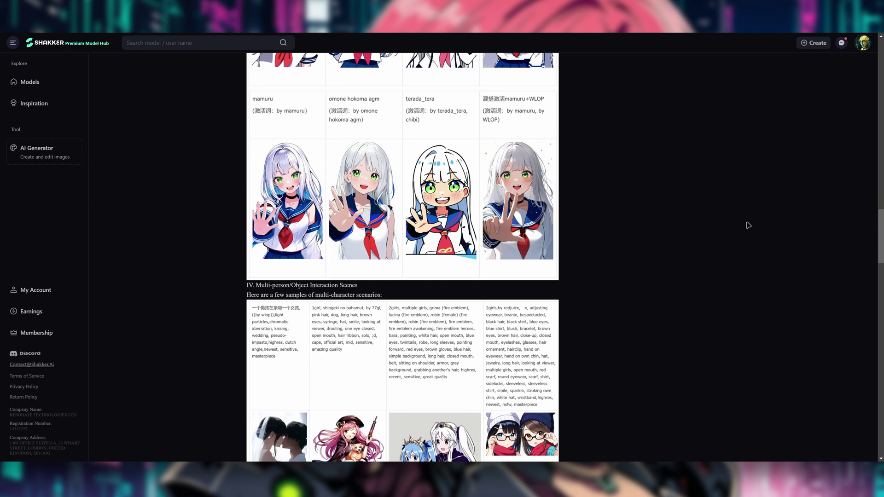
{"action": "scroll", "coordinate": [757, 246], "scroll_direction": "down", "scroll_amount": 2}
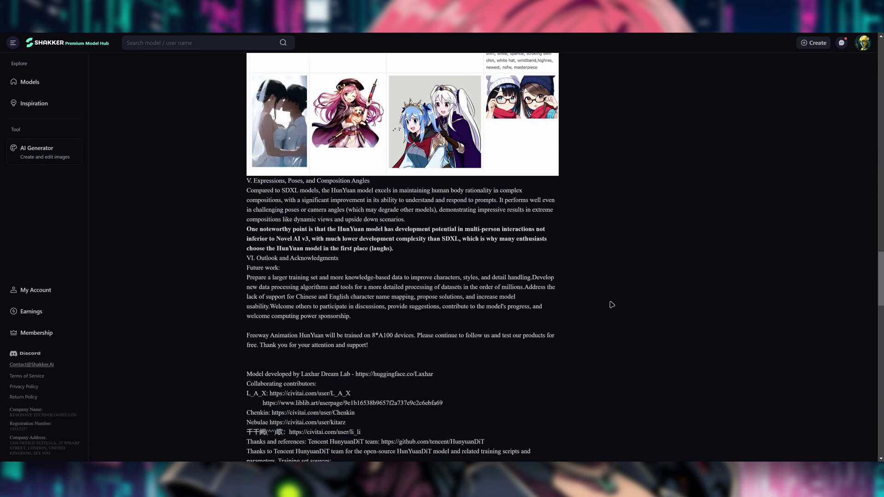
{"action": "scroll", "coordinate": [575, 319], "scroll_direction": "down", "scroll_amount": 3}
{"action": "scroll", "coordinate": [594, 275], "scroll_direction": "down", "scroll_amount": 9}
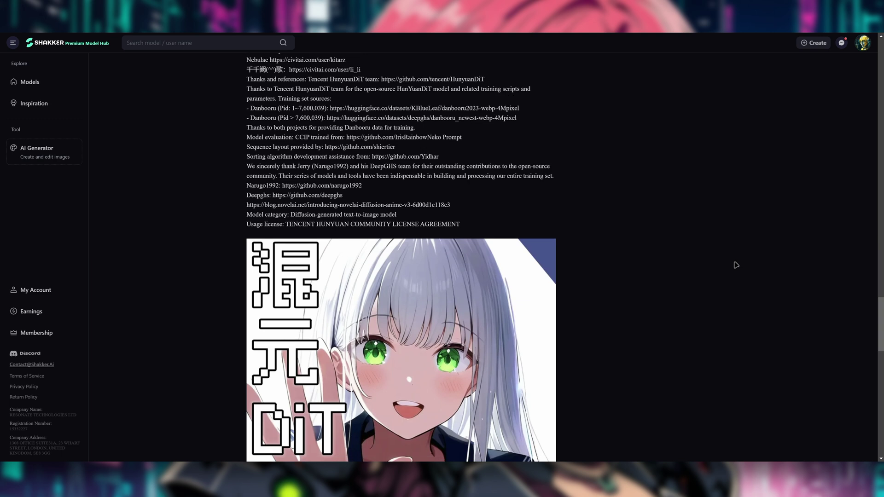
Step: Examine the model's base algorithm and license terms, highlighting the online generation permission
{"action": "left_click_drag", "start_coordinate": [880, 323], "coordinate": [879, 106]}
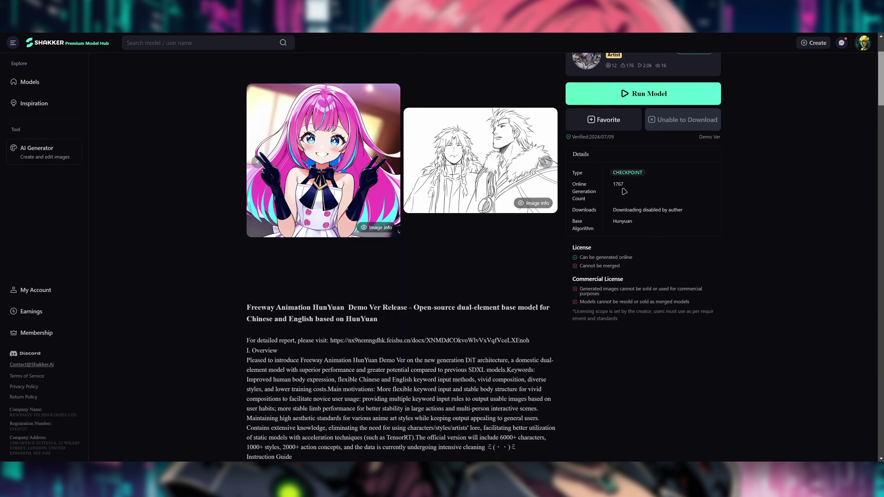
{"action": "double_click", "coordinate": [618, 221]}
{"action": "left_click", "coordinate": [584, 246]}
{"action": "left_click_drag", "start_coordinate": [580, 258], "coordinate": [631, 257]}
{"action": "left_click", "coordinate": [580, 266]}
{"action": "scroll", "coordinate": [714, 288], "scroll_direction": "up", "scroll_amount": 2}
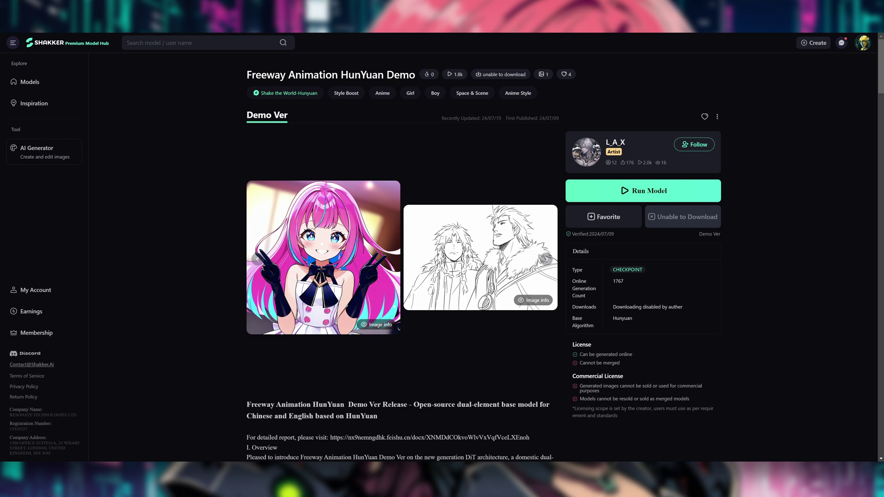
Step: Go back to the Models gallery, browse further models and open the HunyuanDiT checkpoint page
{"action": "key", "text": "alt+Left"}
{"action": "scroll", "coordinate": [634, 310], "scroll_direction": "down", "scroll_amount": 2}
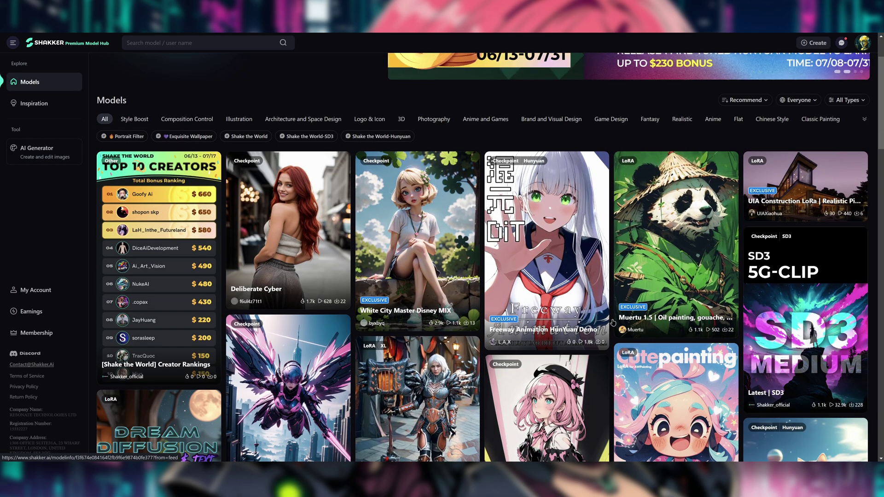
{"action": "scroll", "coordinate": [280, 329], "scroll_direction": "down", "scroll_amount": 7}
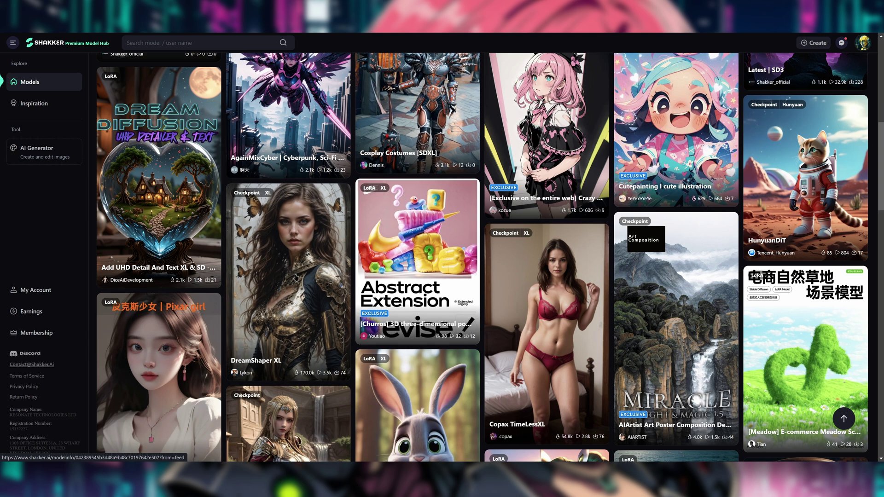
{"action": "scroll", "coordinate": [663, 235], "scroll_direction": "up", "scroll_amount": 1}
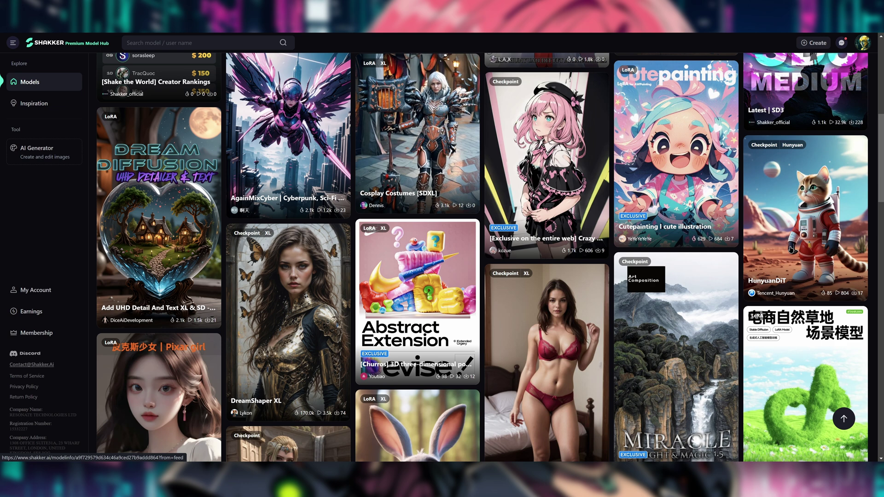
{"action": "left_click", "coordinate": [806, 217]}
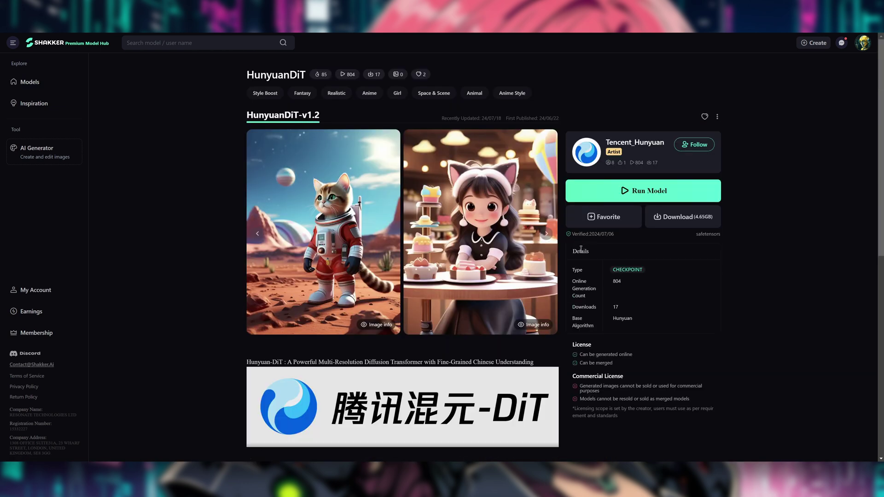
Step: Check the HunyuanDiT model's details, license permissions and download option
{"action": "scroll", "coordinate": [617, 250], "scroll_direction": "down", "scroll_amount": 1}
{"action": "scroll", "coordinate": [323, 180], "scroll_direction": "up", "scroll_amount": 1}
{"action": "left_click", "coordinate": [673, 220]}
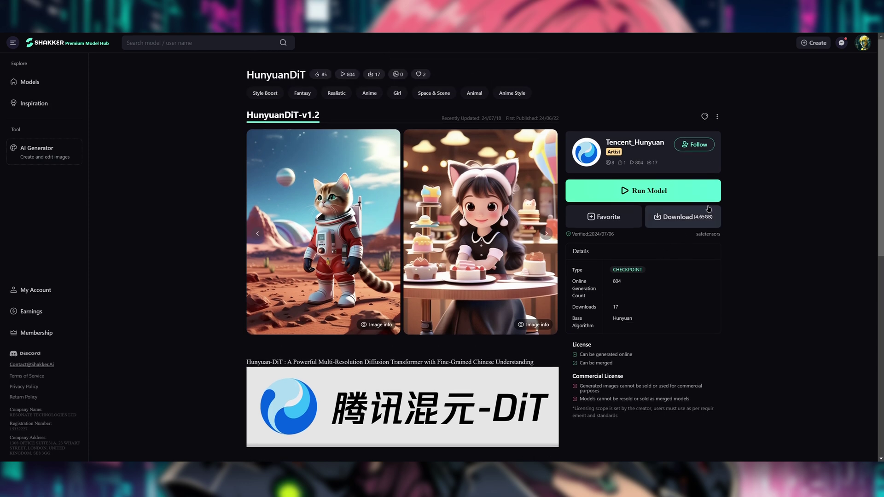
Step: Return to the Models gallery and filter it by Exclusive privilege, Checkpoint model type and Hunyuan base model
{"action": "key", "text": "alt+Left"}
{"action": "scroll", "coordinate": [595, 211], "scroll_direction": "up", "scroll_amount": 10}
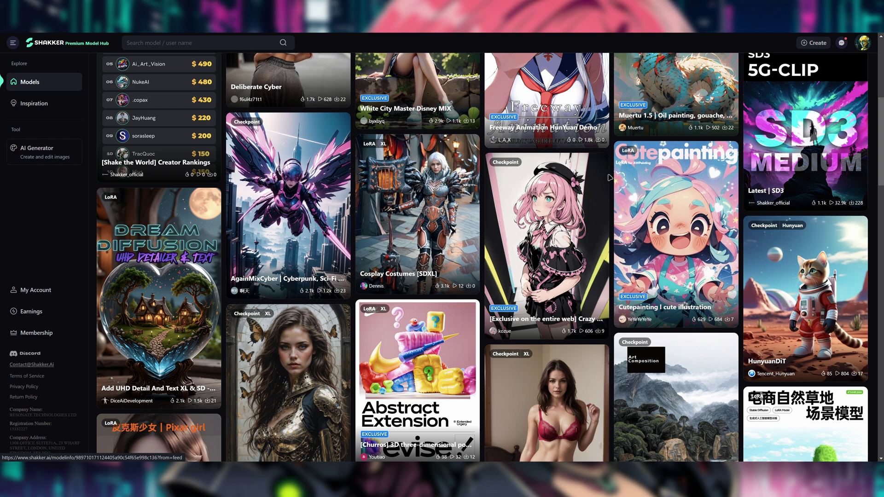
{"action": "scroll", "coordinate": [595, 211], "scroll_direction": "up", "scroll_amount": 2}
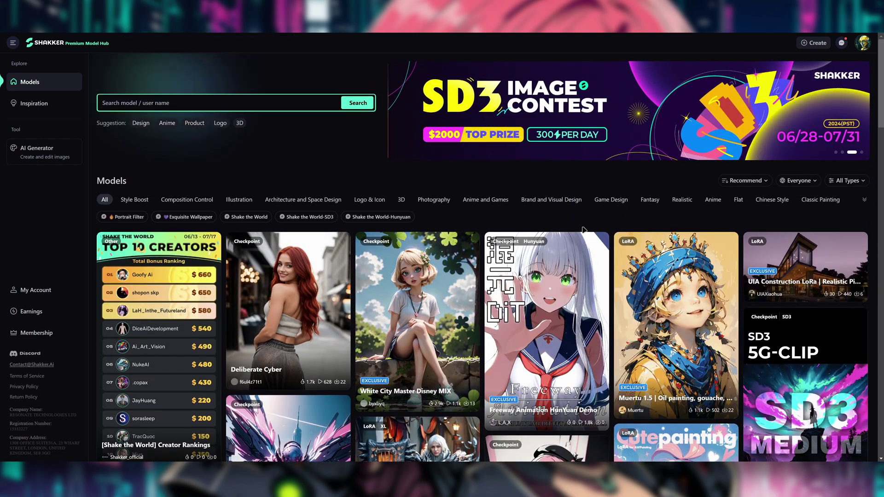
{"action": "left_click", "coordinate": [845, 183]}
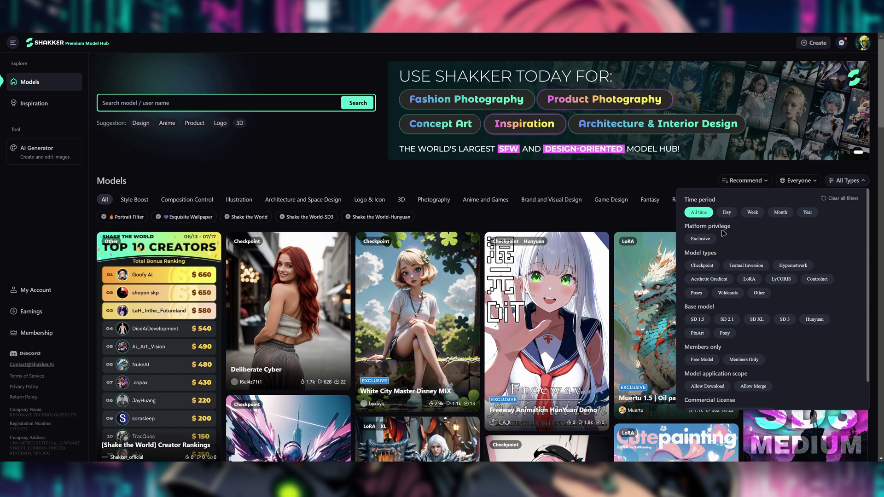
{"action": "left_click", "coordinate": [700, 239]}
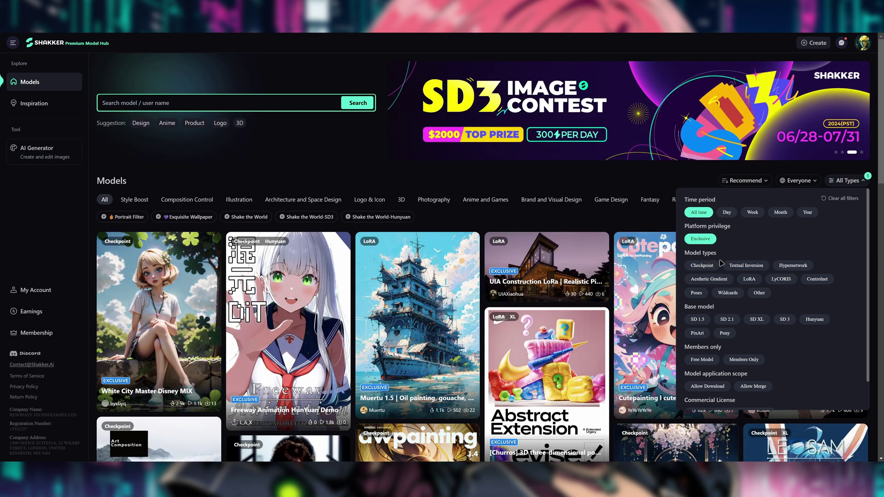
{"action": "left_click", "coordinate": [705, 266]}
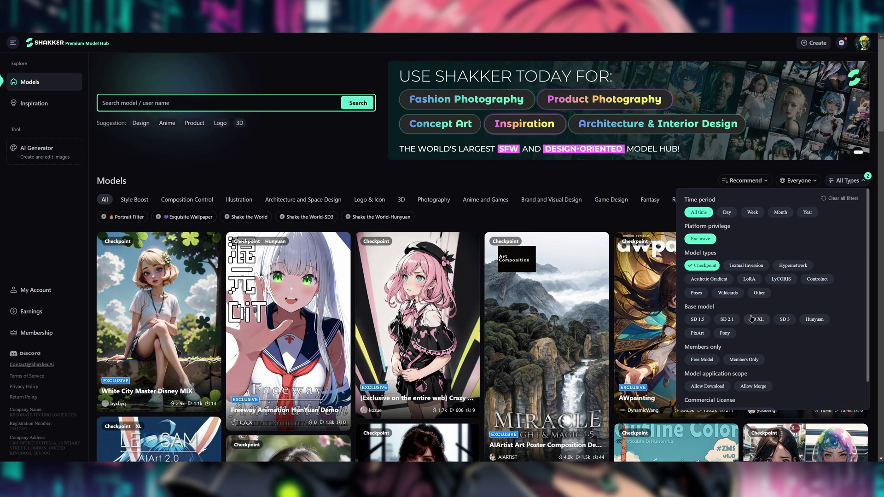
{"action": "left_click", "coordinate": [813, 321]}
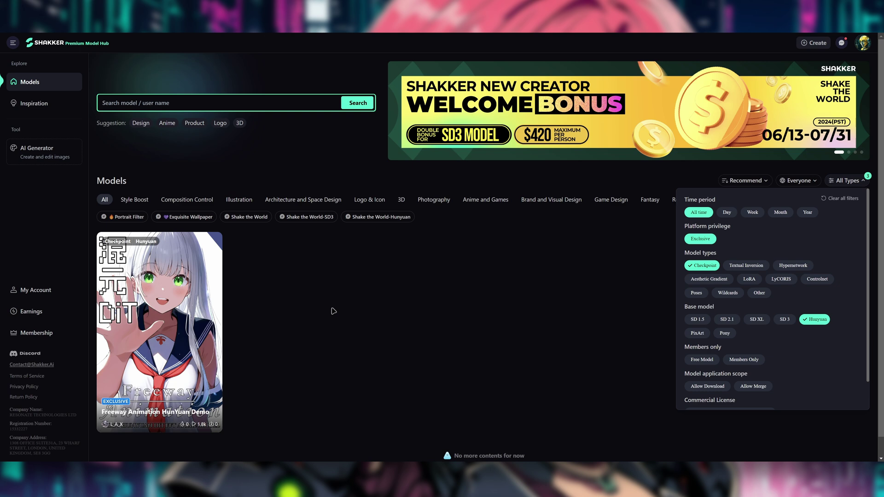
Step: Open Freeway Animation HunYuan Demo from the filtered gallery and run it as the base model in the AI generator
{"action": "scroll", "coordinate": [202, 303], "scroll_direction": "down", "scroll_amount": 1}
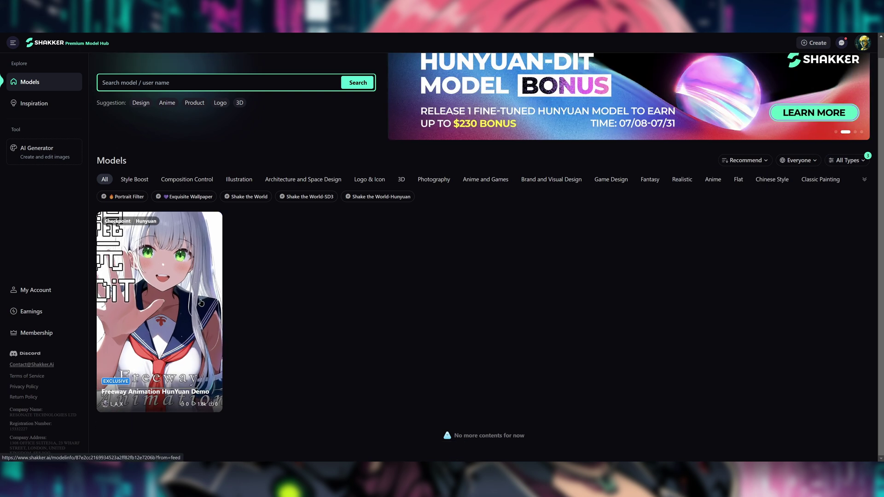
{"action": "left_click", "coordinate": [178, 289]}
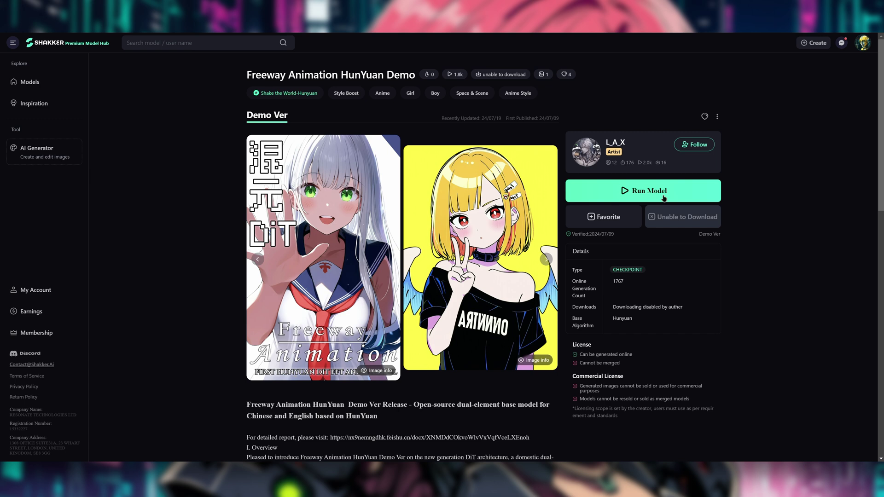
{"action": "left_click", "coordinate": [656, 196]}
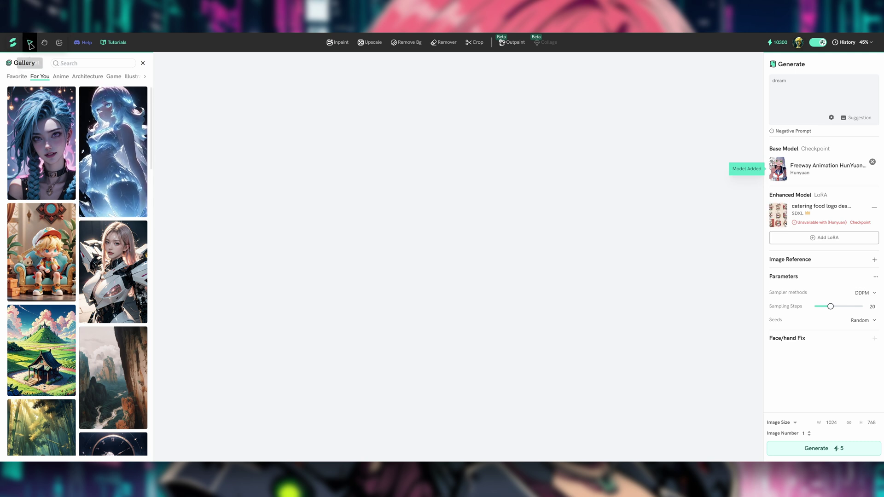
Step: Switch to the hand tool and look at the image upload dialog without choosing a file
{"action": "left_click", "coordinate": [44, 42]}
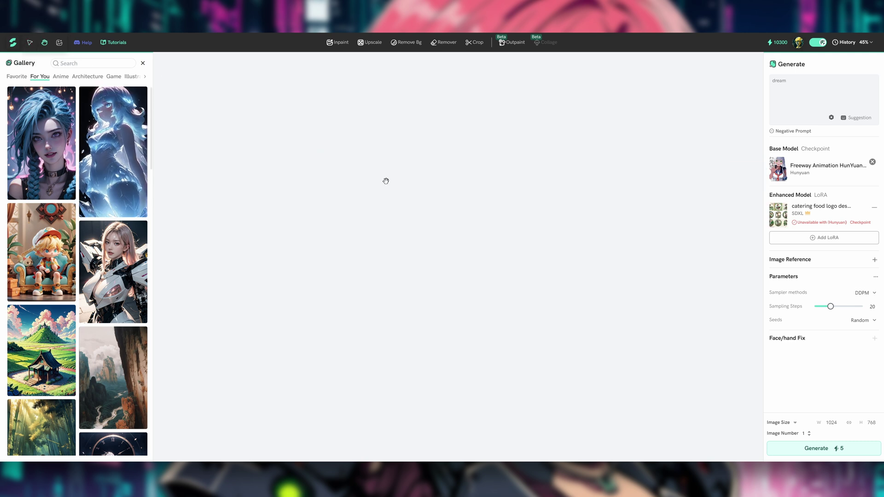
{"action": "left_click", "coordinate": [58, 42]}
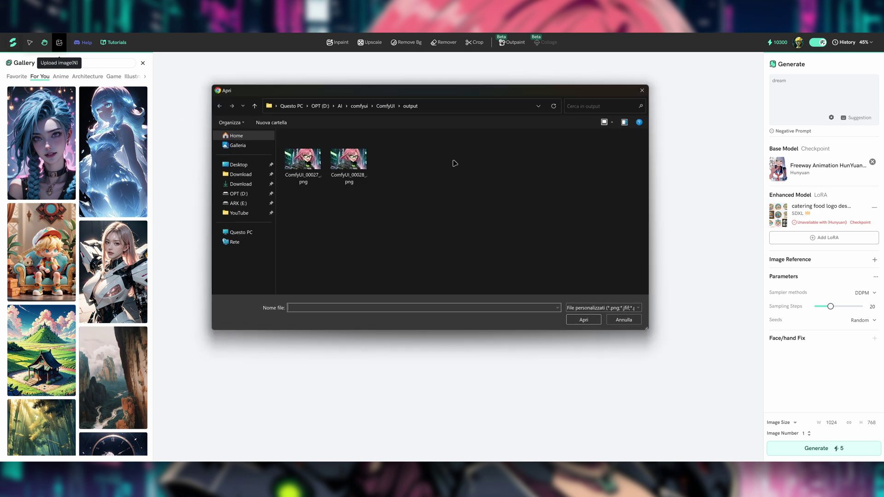
{"action": "left_click", "coordinate": [624, 322]}
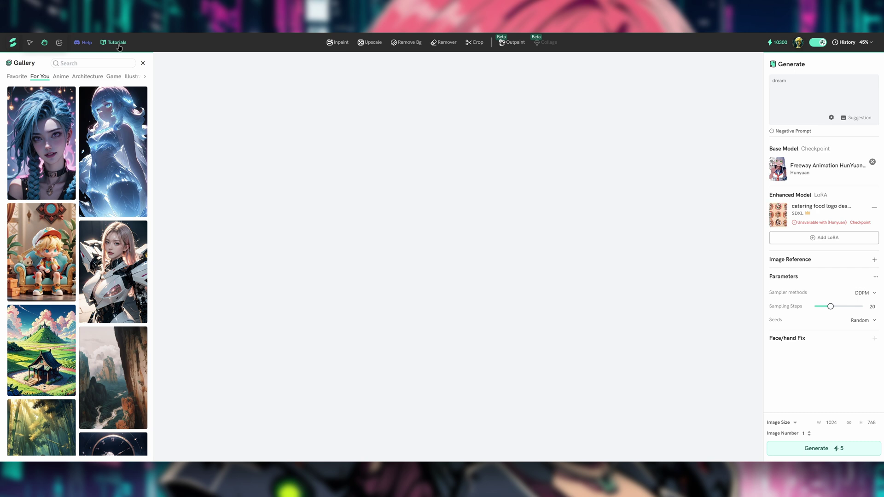
Step: Open the Tutorials documentation and read through the Beginner Mode Generator sections on prompts, models, image reference and parameters
{"action": "left_click", "coordinate": [118, 44]}
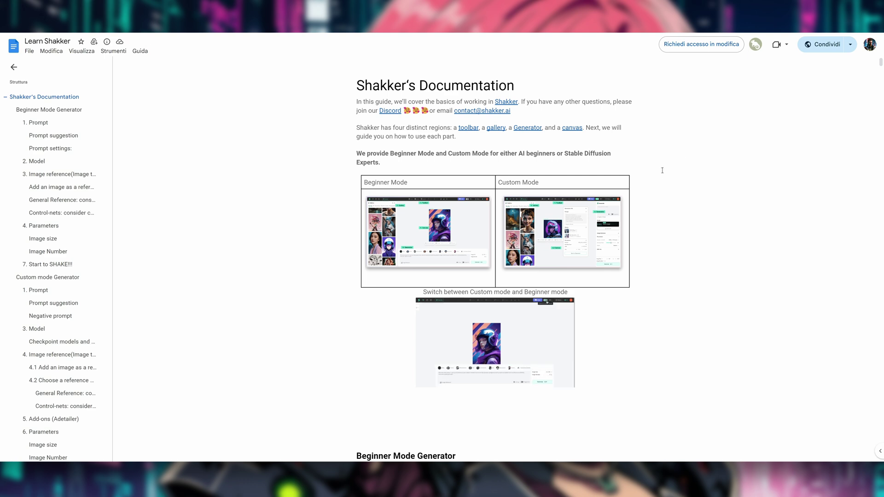
{"action": "scroll", "coordinate": [664, 168], "scroll_direction": "down", "scroll_amount": 3}
{"action": "scroll", "coordinate": [664, 168], "scroll_direction": "down", "scroll_amount": 10}
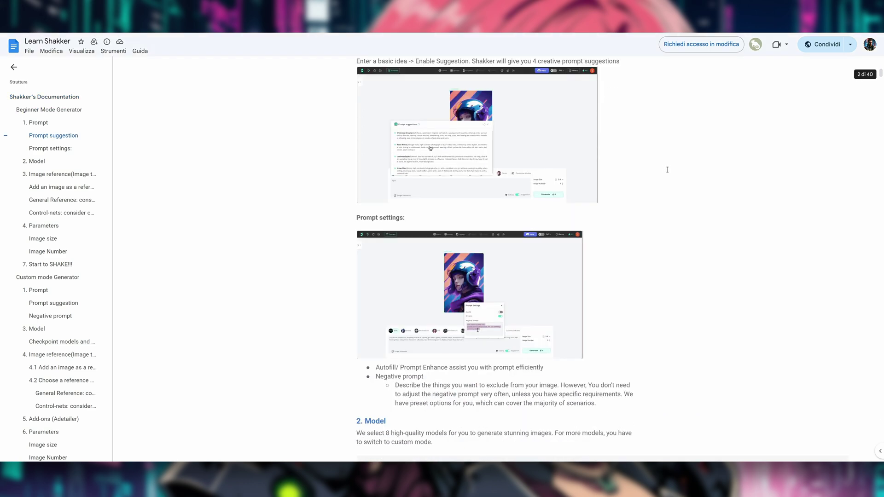
{"action": "scroll", "coordinate": [668, 171], "scroll_direction": "down", "scroll_amount": 6}
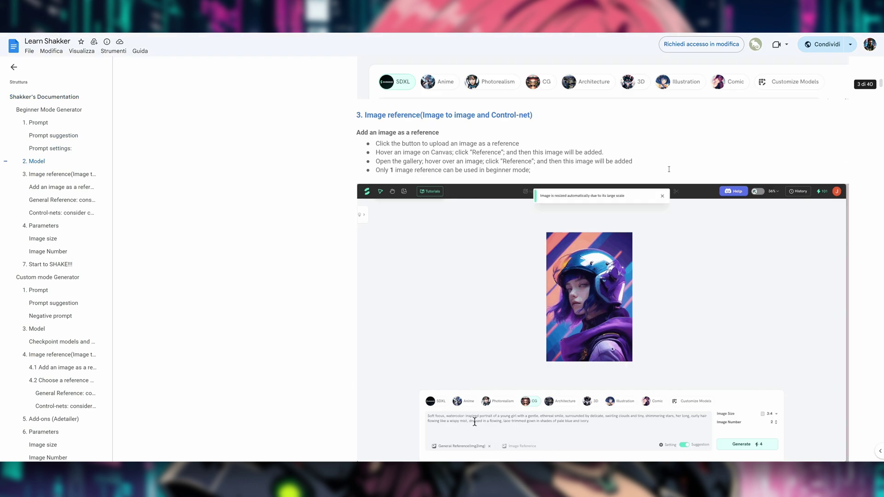
{"action": "scroll", "coordinate": [708, 253], "scroll_direction": "down", "scroll_amount": 1}
{"action": "scroll", "coordinate": [805, 240], "scroll_direction": "down", "scroll_amount": 10}
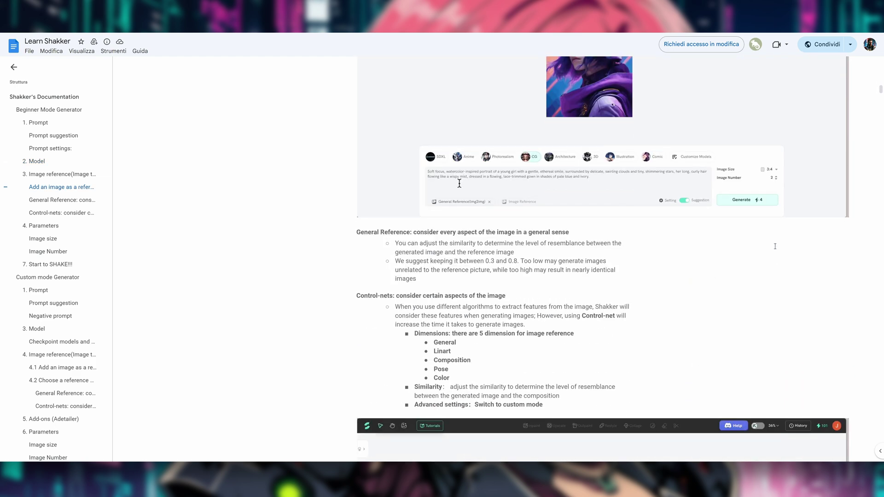
{"action": "scroll", "coordinate": [767, 247], "scroll_direction": "down", "scroll_amount": 5}
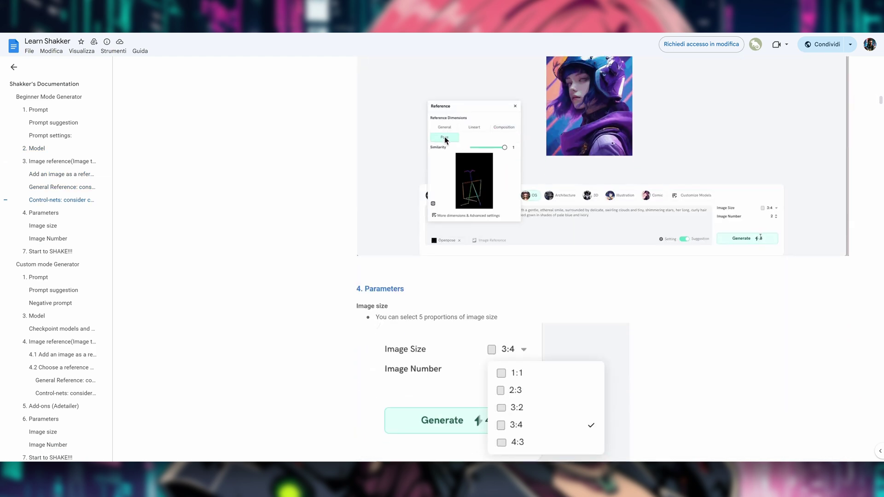
{"action": "scroll", "coordinate": [533, 165], "scroll_direction": "down", "scroll_amount": 3}
{"action": "scroll", "coordinate": [496, 173], "scroll_direction": "up", "scroll_amount": 4}
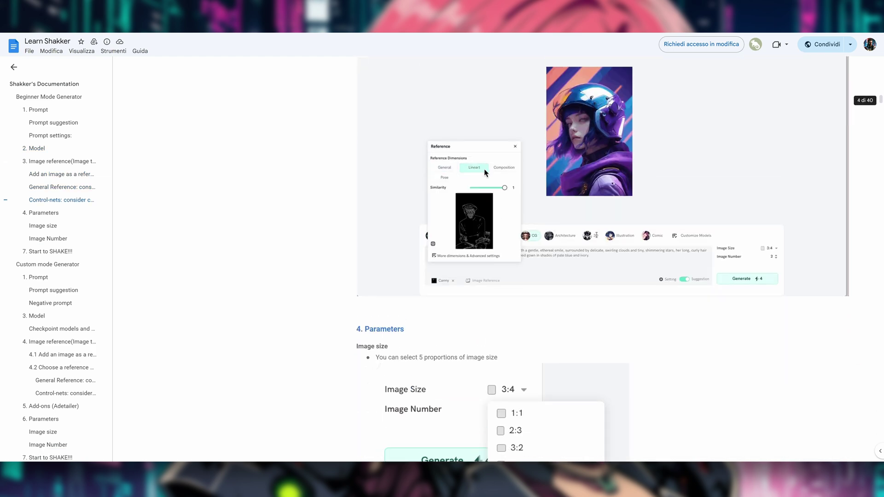
{"action": "scroll", "coordinate": [603, 258], "scroll_direction": "down", "scroll_amount": 12}
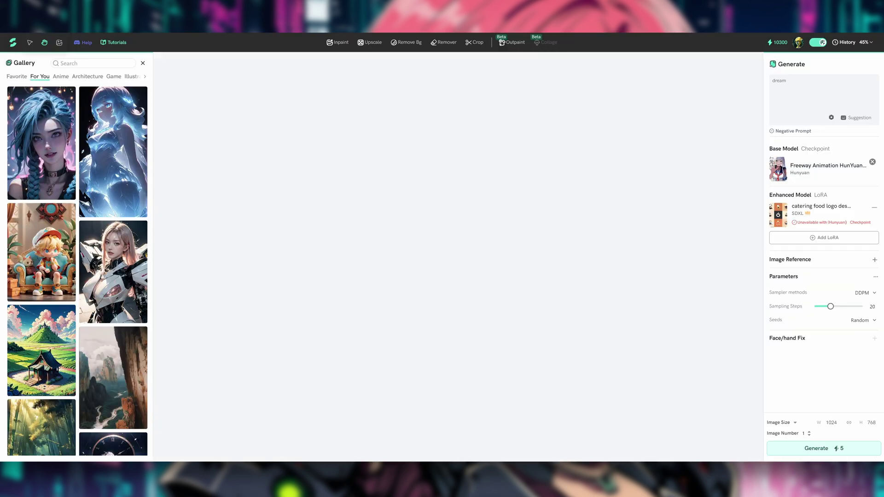
Step: Preview what the Inpaint, Upscale, Remove Bg, Remover, Crop and Outpaint tools do
{"action": "left_click", "coordinate": [337, 43]}
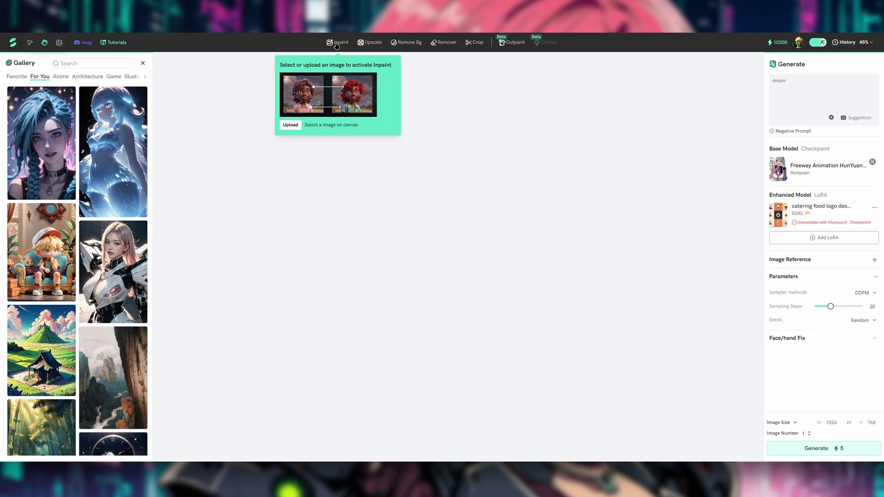
{"action": "mouse_move", "coordinate": [367, 38]}
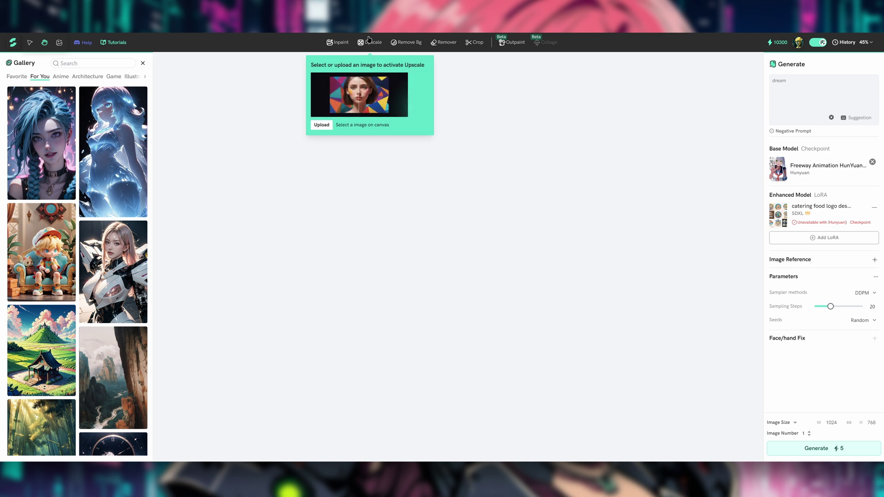
{"action": "mouse_move", "coordinate": [407, 47]}
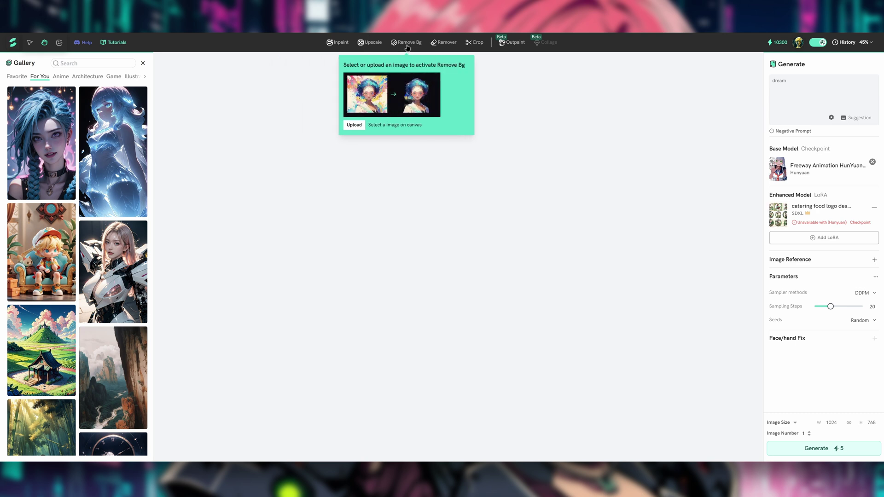
{"action": "mouse_move", "coordinate": [443, 46]}
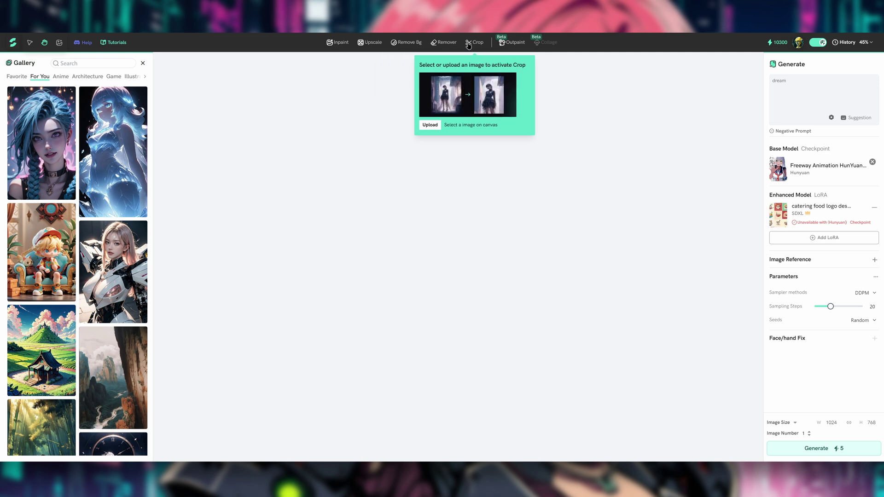
{"action": "mouse_move", "coordinate": [511, 45]}
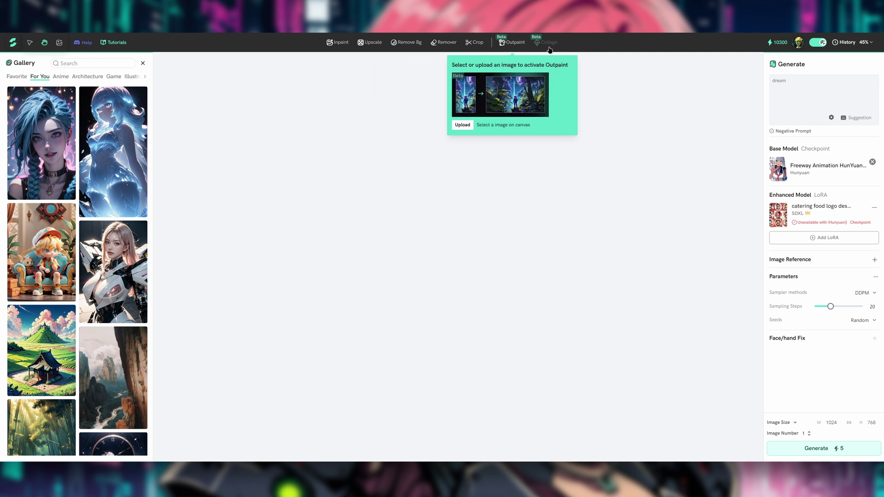
{"action": "mouse_move", "coordinate": [548, 45]}
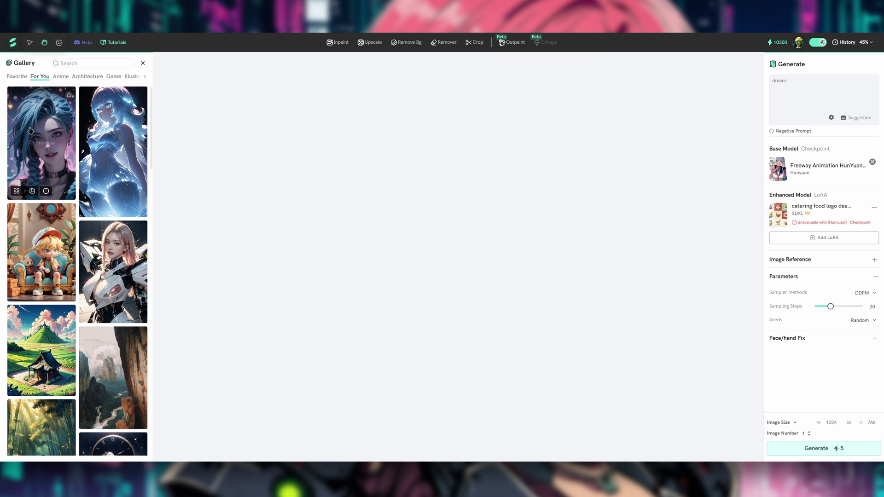
Step: Browse the For You gallery and inspect the generation info of the blue-haired girl with braids
{"action": "scroll", "coordinate": [77, 284], "scroll_direction": "down", "scroll_amount": 3}
{"action": "scroll", "coordinate": [78, 284], "scroll_direction": "down", "scroll_amount": 5}
{"action": "scroll", "coordinate": [37, 199], "scroll_direction": "up", "scroll_amount": 10}
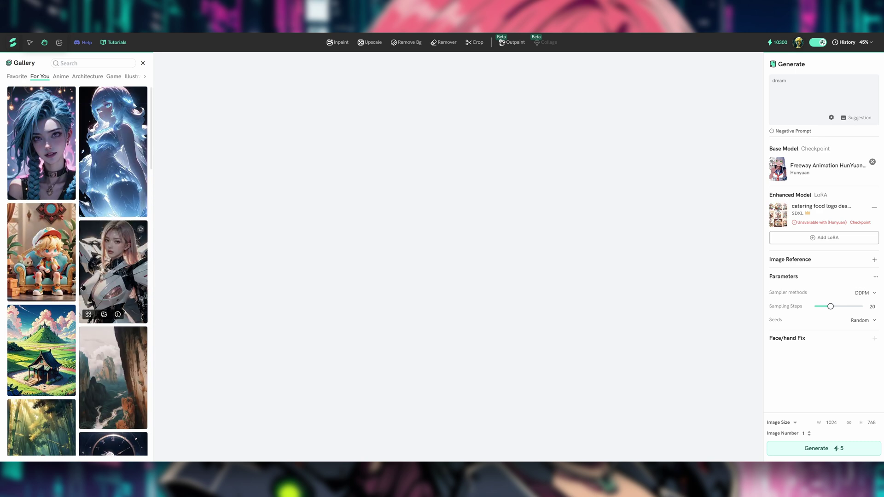
{"action": "left_click", "coordinate": [36, 196]}
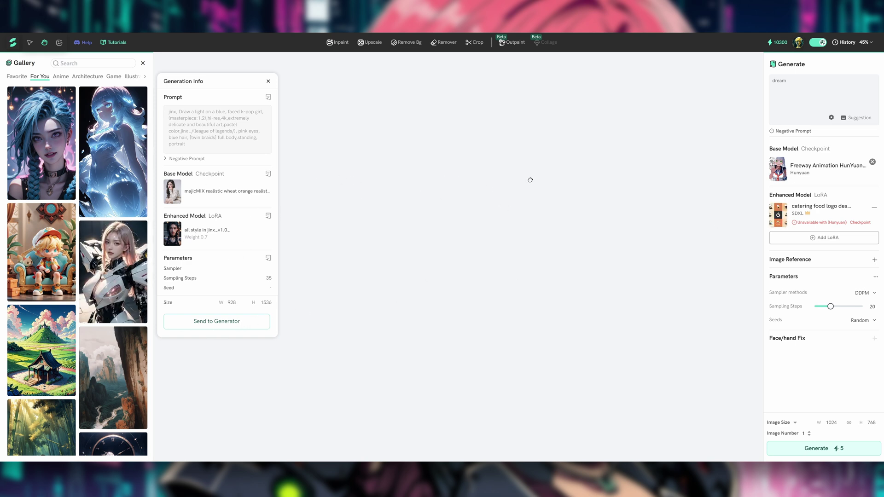
{"action": "left_click", "coordinate": [268, 81]}
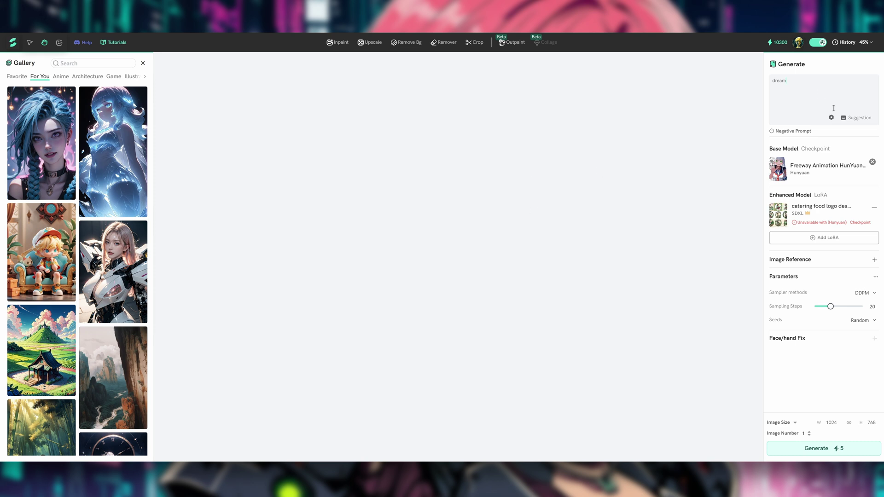
Step: Extend the prompt with "smiling girl, blondie hairs, blue eyes, pendent, hat" and remove the catering food logo LoRA
{"action": "type", "text": ", smiling girl, blondie hairs, blue eyes, pendent, "}
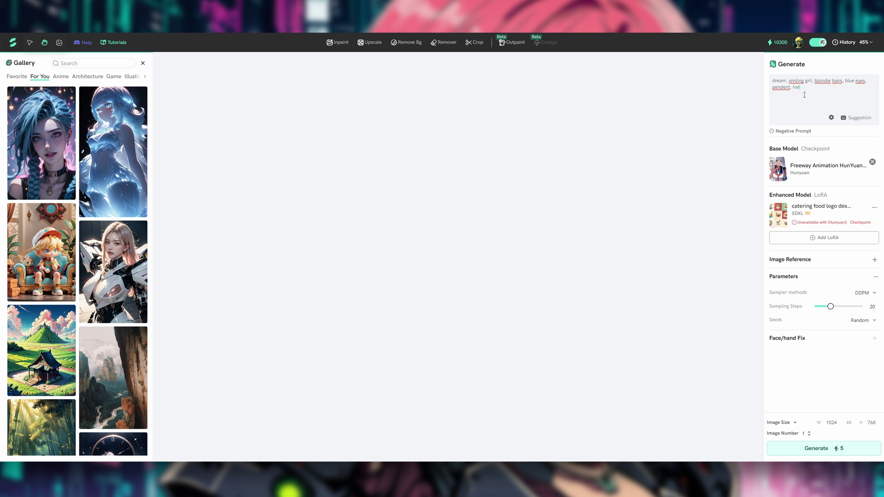
{"action": "type", "text": "hat"}
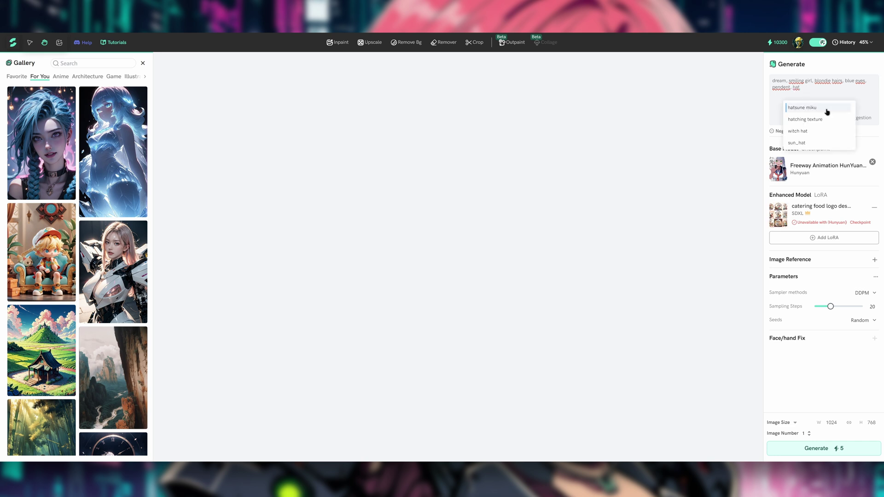
{"action": "left_click", "coordinate": [814, 91]}
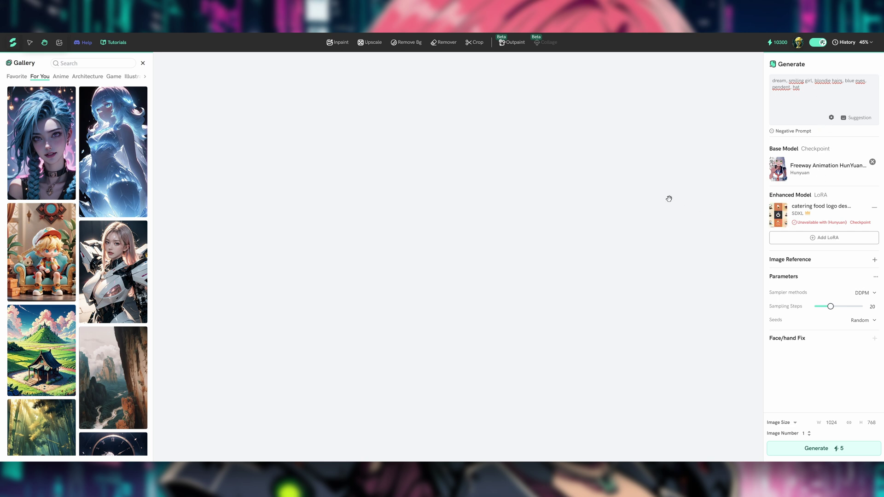
{"action": "left_click", "coordinate": [874, 210]}
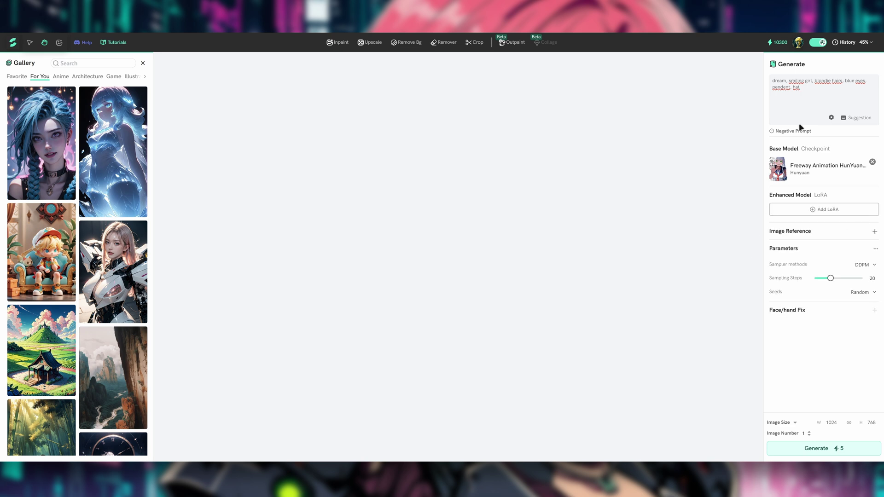
Step: Review the Autofill and Enhance prompt settings, and set the negative prompt to "photo, 3d, cg"
{"action": "left_click", "coordinate": [831, 117]}
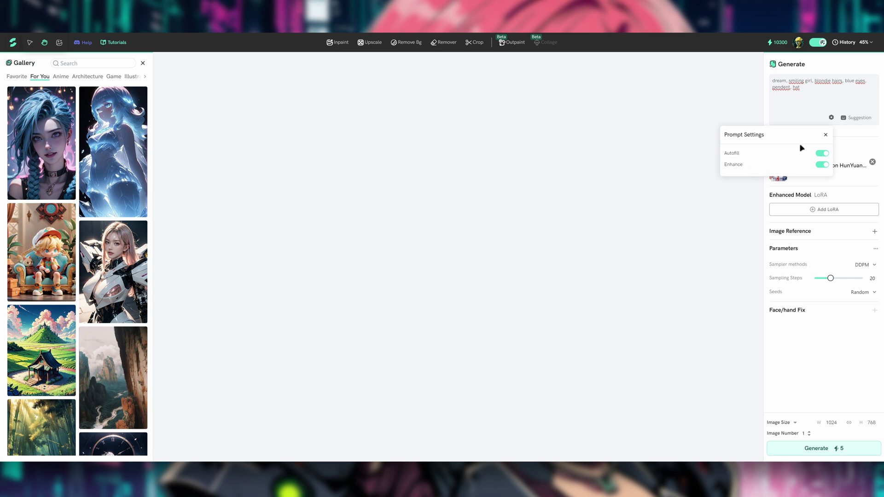
{"action": "left_click", "coordinate": [826, 135]}
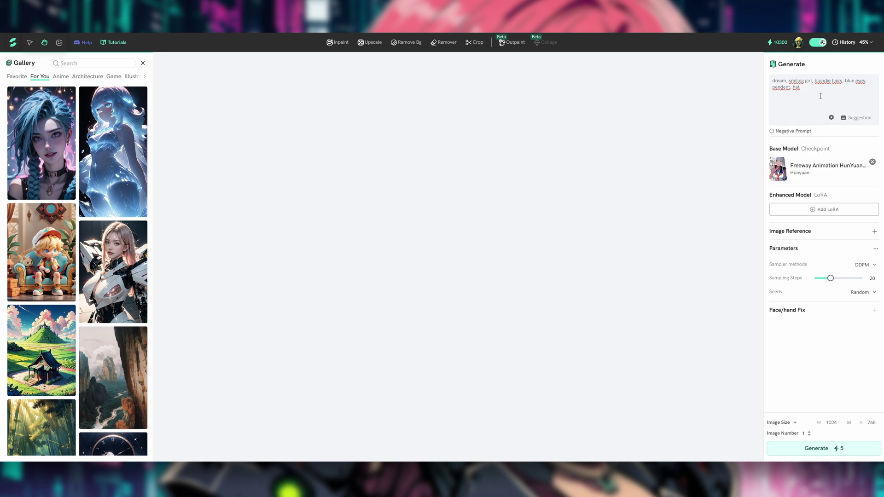
{"action": "left_click", "coordinate": [794, 133]}
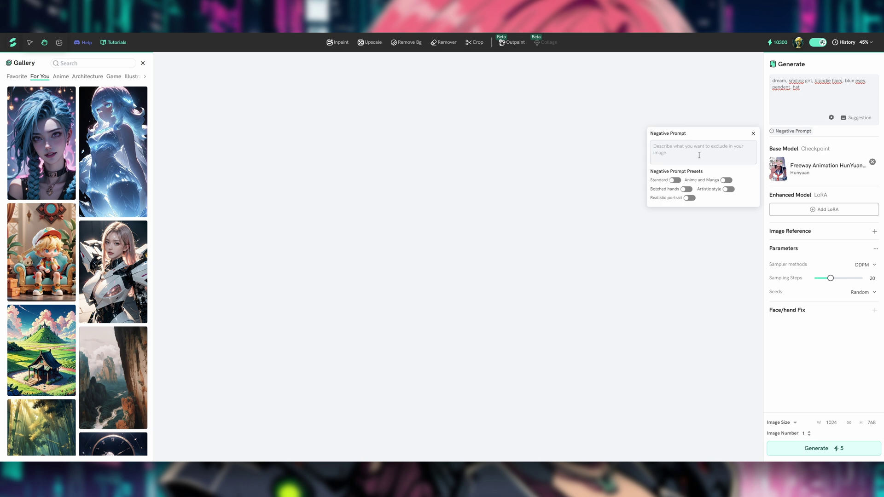
{"action": "type", "text": "photo, 3d, cg"}
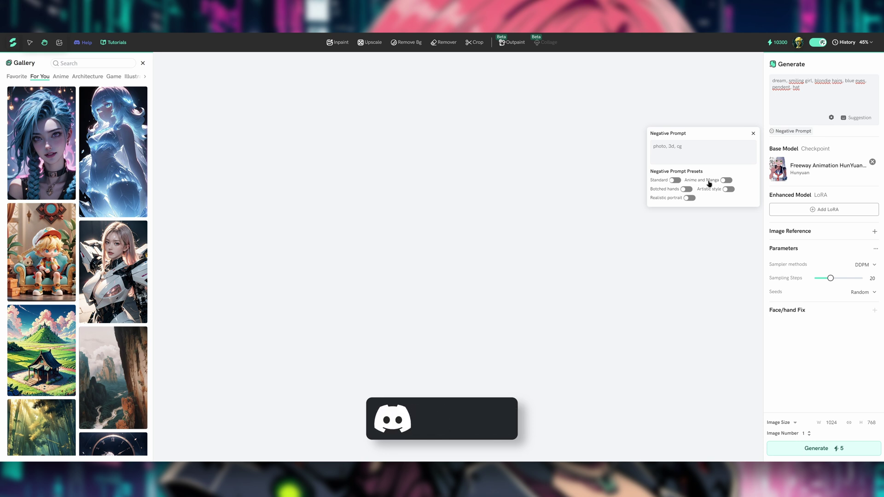
{"action": "left_click", "coordinate": [753, 134]}
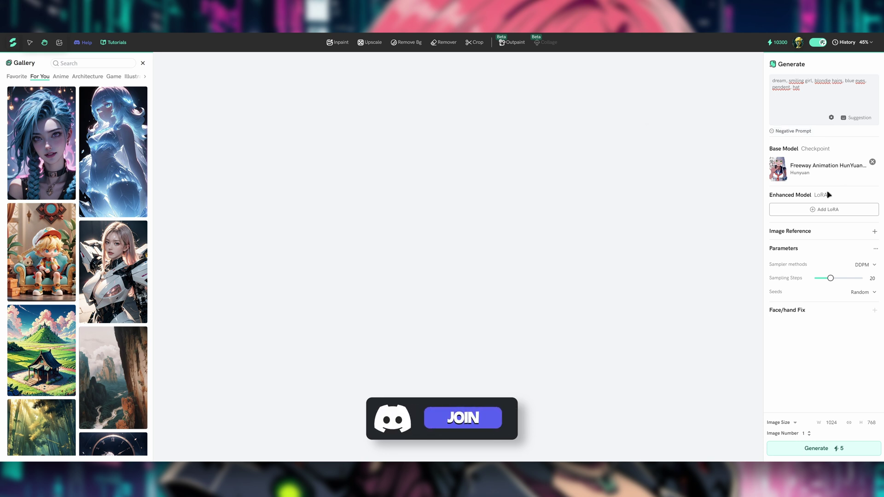
Step: Browse the Anime and Games base model checkpoints filtered by SD1.5, SDXL, SD3.0 and Hunyuan, keeping the selected model
{"action": "left_click", "coordinate": [790, 169]}
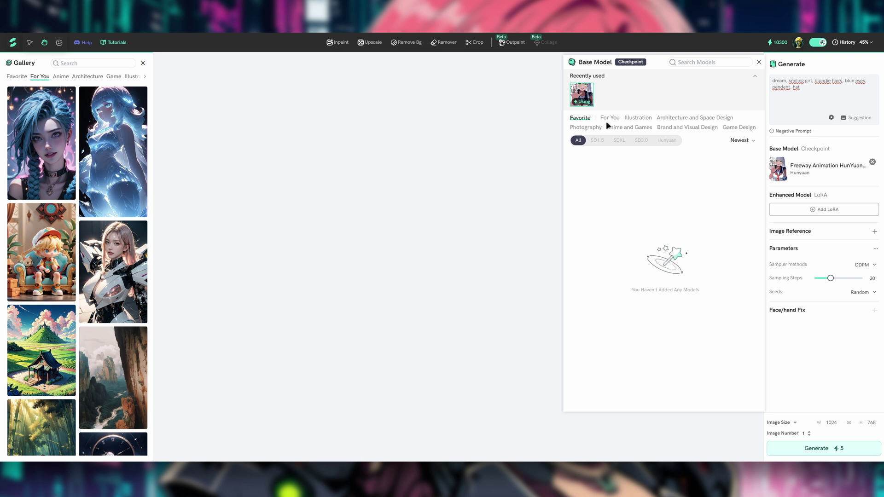
{"action": "left_click", "coordinate": [633, 129]}
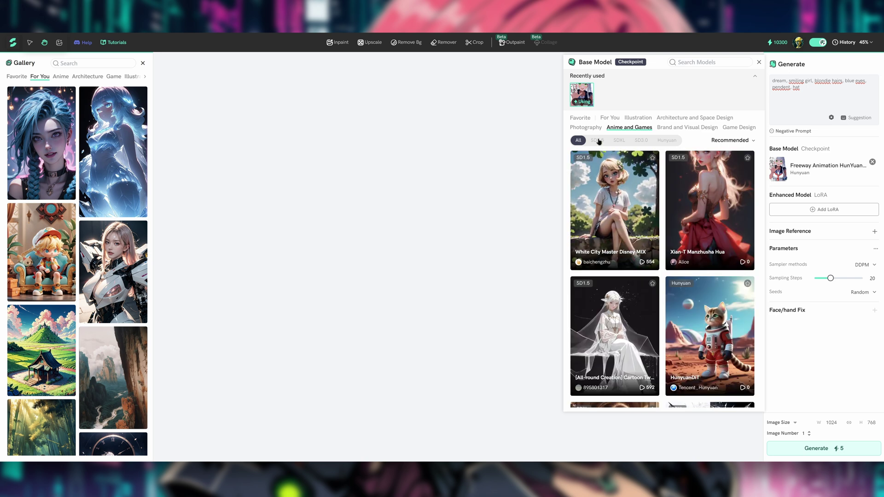
{"action": "left_click", "coordinate": [599, 140]}
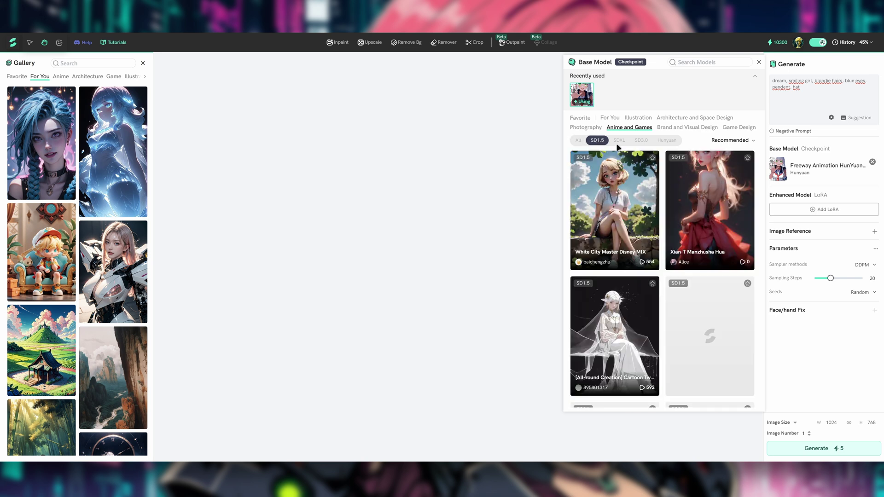
{"action": "left_click", "coordinate": [619, 141]}
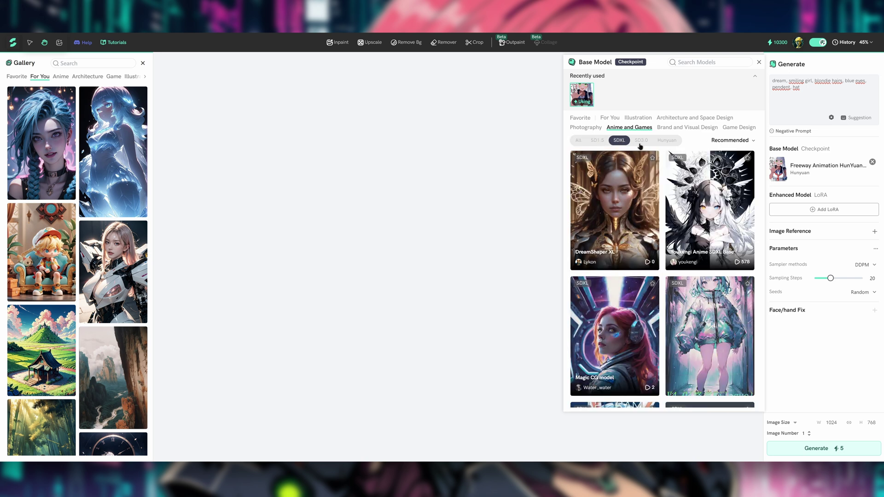
{"action": "left_click", "coordinate": [641, 141]}
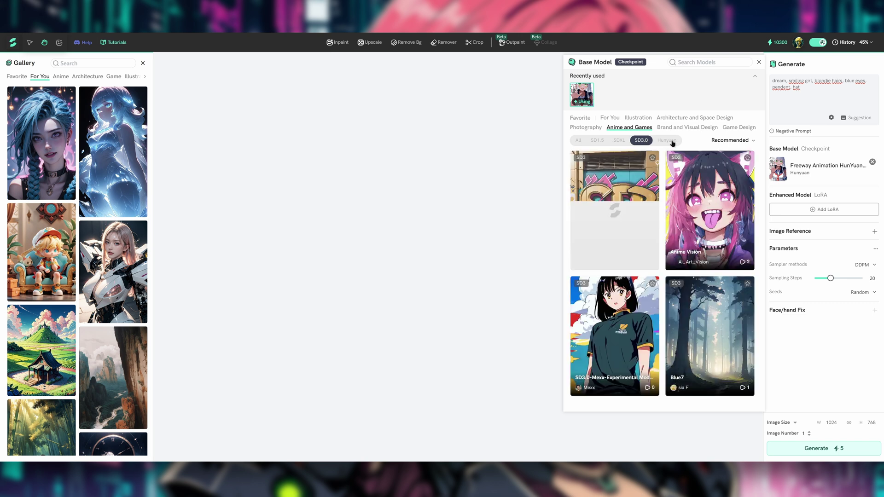
{"action": "left_click", "coordinate": [672, 142]}
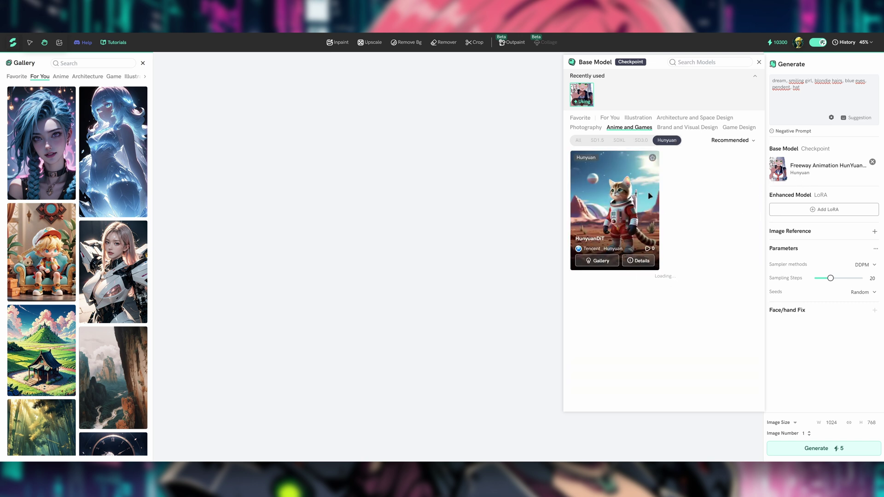
{"action": "left_click", "coordinate": [759, 62]}
Step: Browse the Hunyuan LoRA models in the Illustration, Photography and Anime and Games categories, and check the image reference upload without choosing a file
{"action": "left_click", "coordinate": [811, 208]}
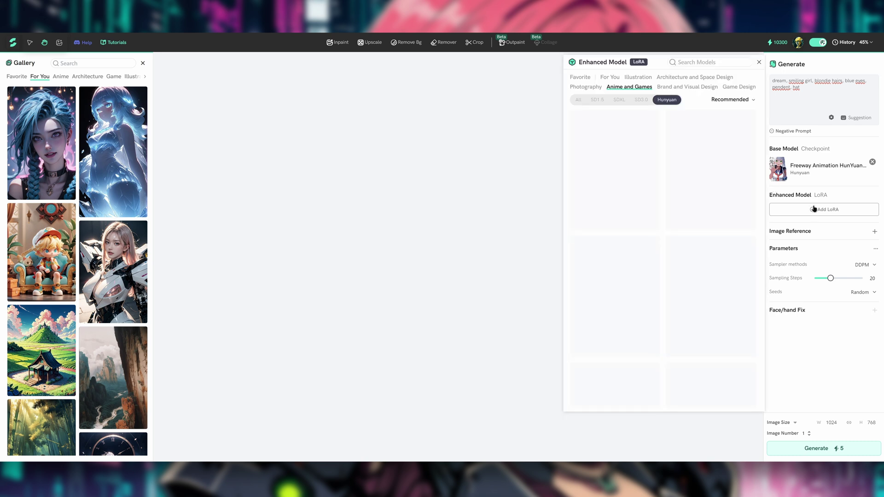
{"action": "left_click", "coordinate": [634, 78]}
{"action": "left_click", "coordinate": [586, 87]}
{"action": "left_click", "coordinate": [629, 87]}
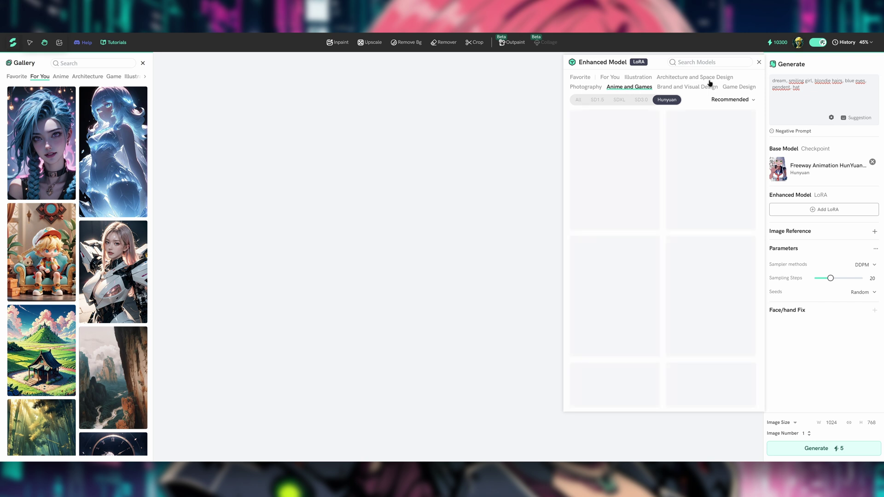
{"action": "left_click", "coordinate": [758, 63]}
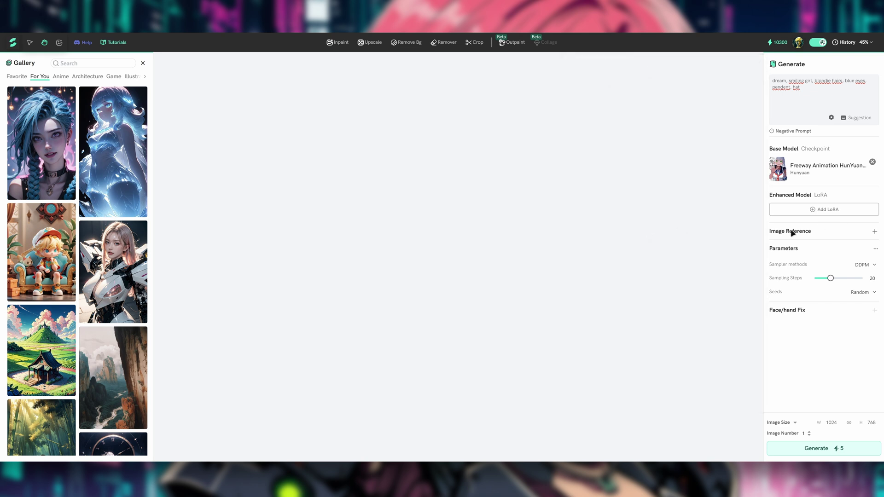
{"action": "left_click", "coordinate": [874, 231]}
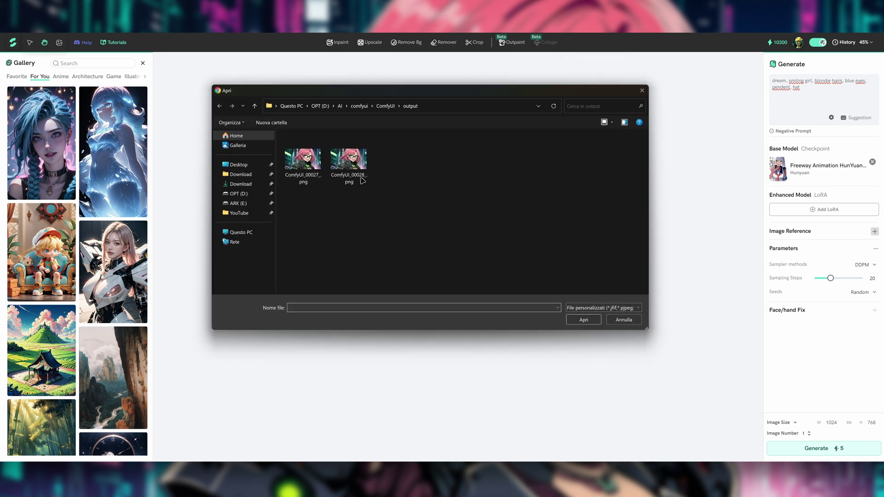
{"action": "left_click", "coordinate": [623, 320]}
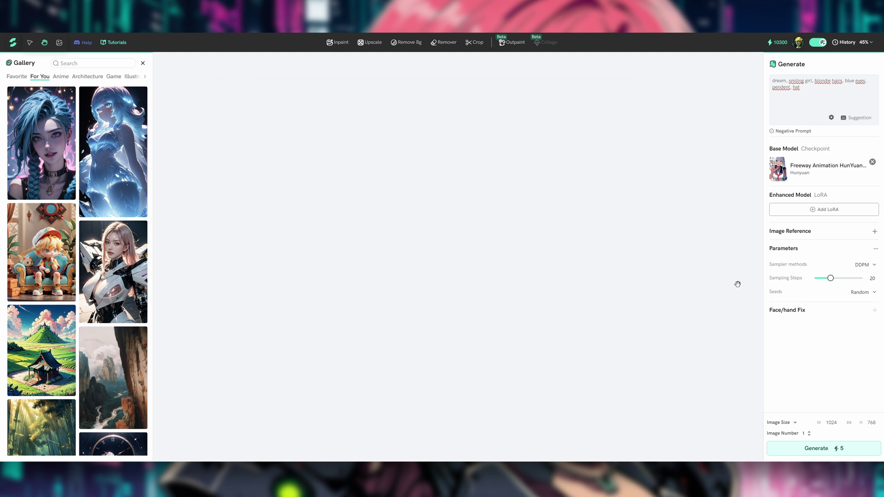
Step: Look over the advanced generation parameters and the list of sampler methods, keeping DDPM
{"action": "left_click", "coordinate": [875, 249]}
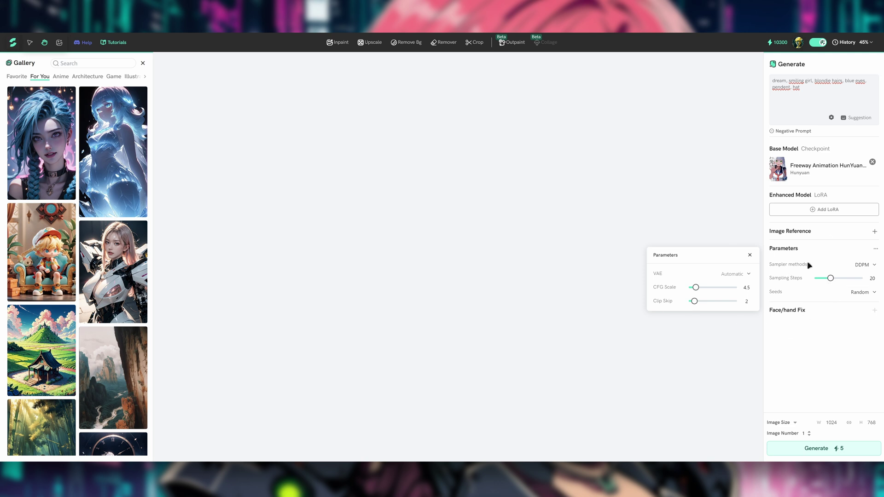
{"action": "left_click", "coordinate": [867, 266]}
{"action": "left_click", "coordinate": [869, 291]}
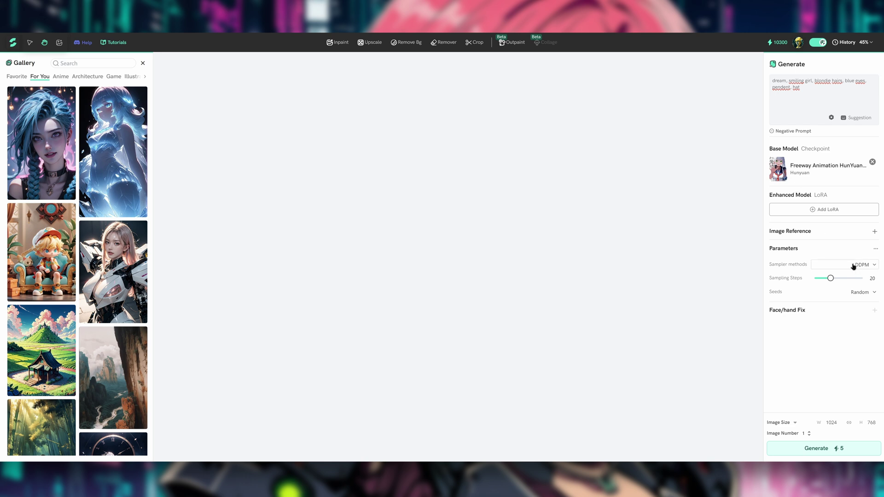
{"action": "left_click", "coordinate": [873, 265]}
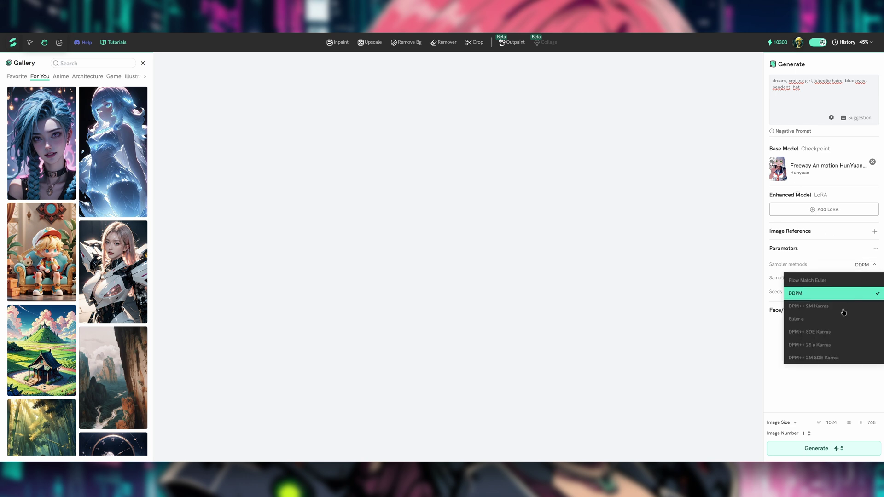
{"action": "scroll", "coordinate": [843, 313], "scroll_direction": "down", "scroll_amount": 3}
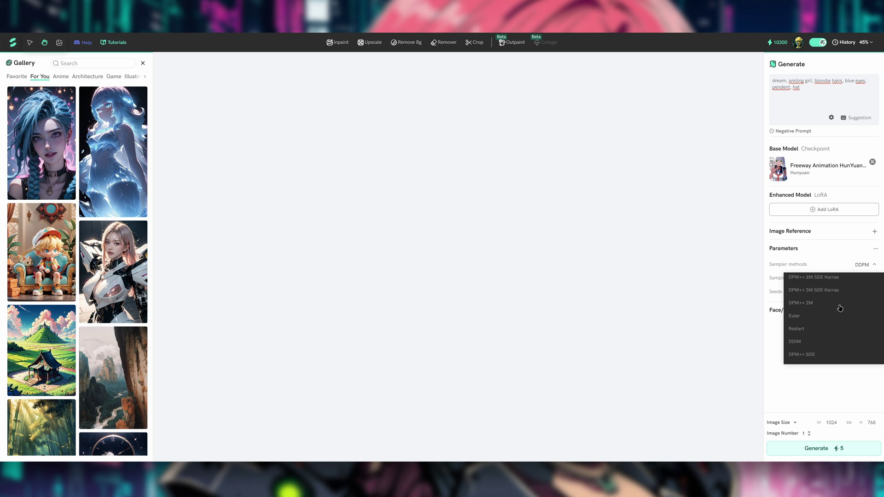
{"action": "scroll", "coordinate": [840, 308], "scroll_direction": "down", "scroll_amount": 5}
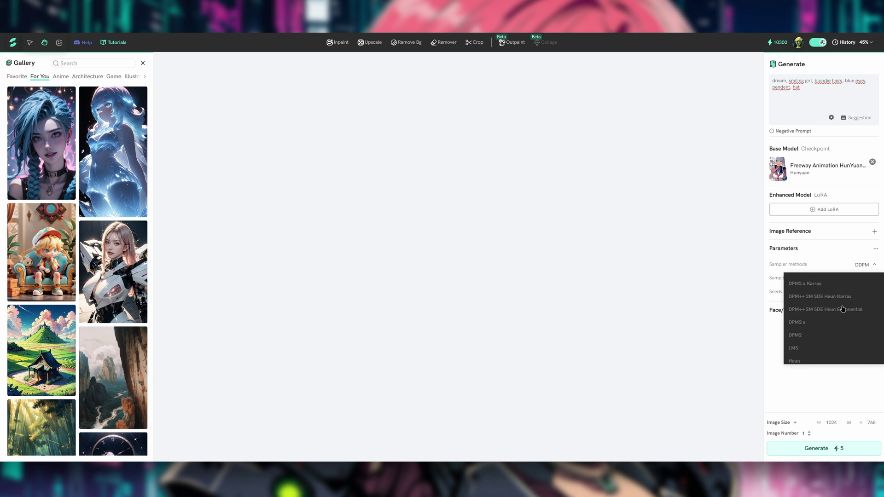
{"action": "left_click", "coordinate": [835, 259]}
Step: Check the sampling steps, the seed options and the VAE, CFG Scale and Clip Skip settings, leaving the seed on Random
{"action": "mouse_move", "coordinate": [830, 281]}
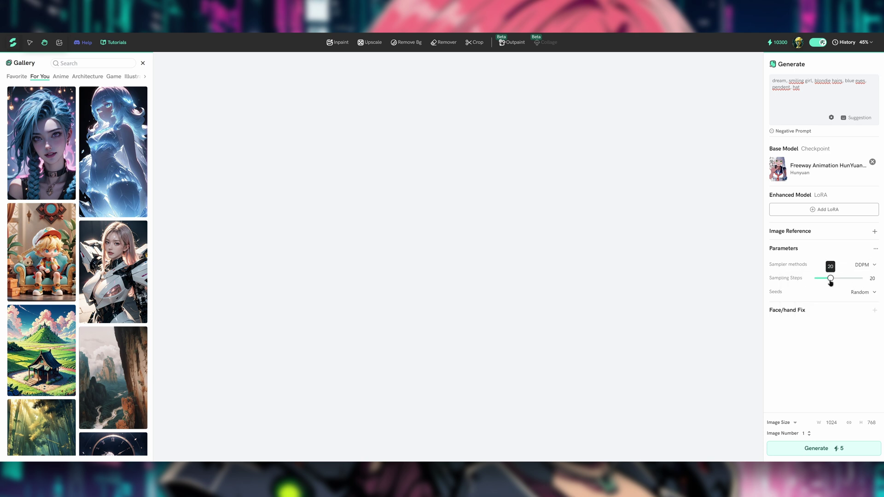
{"action": "left_click", "coordinate": [866, 291]}
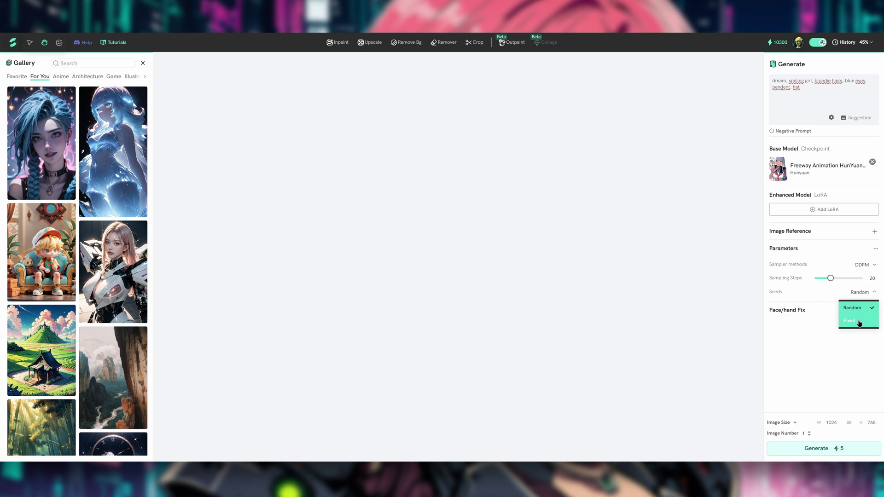
{"action": "left_click", "coordinate": [867, 293]}
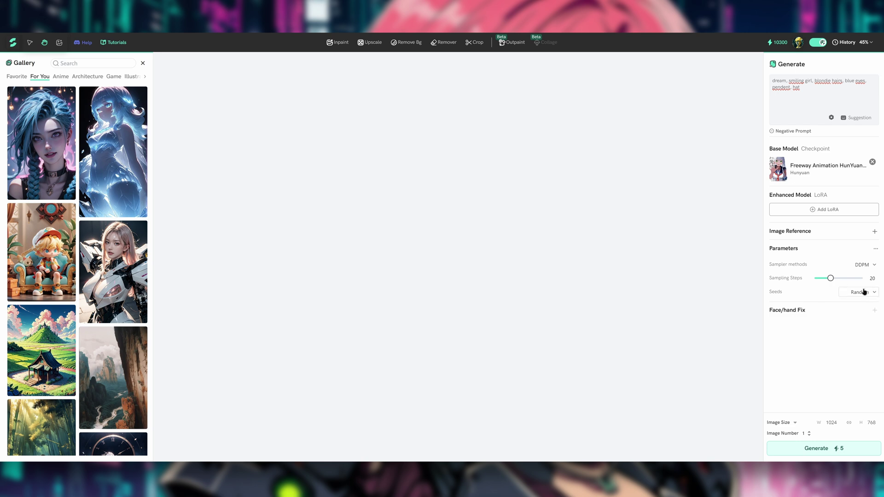
{"action": "left_click", "coordinate": [875, 249]}
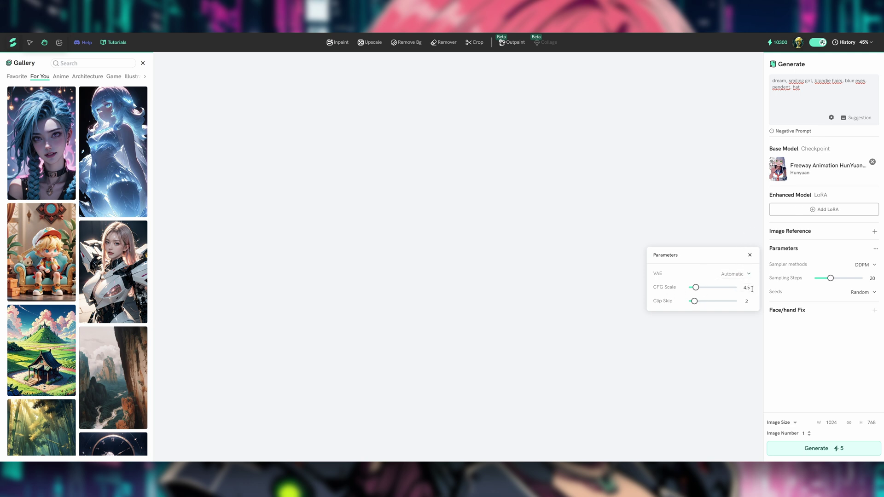
{"action": "left_click", "coordinate": [749, 255]}
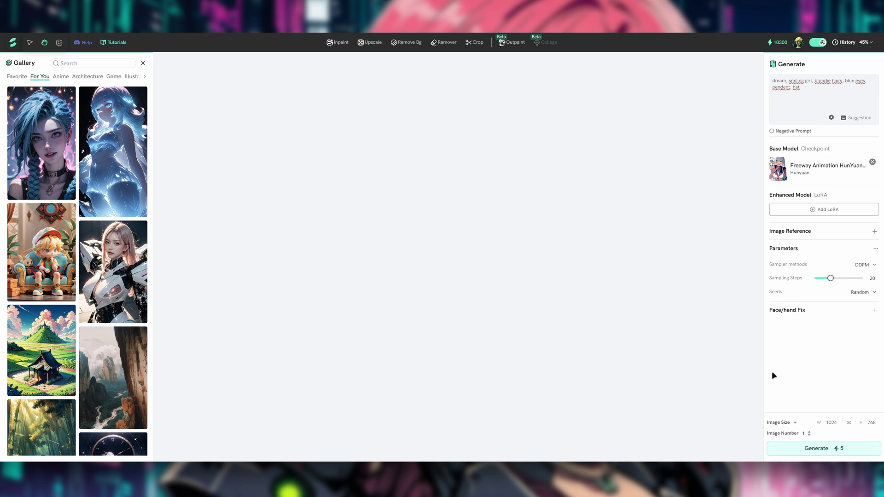
Step: Set the image size to 1024 x 1024 and generate one image
{"action": "left_click", "coordinate": [796, 423]}
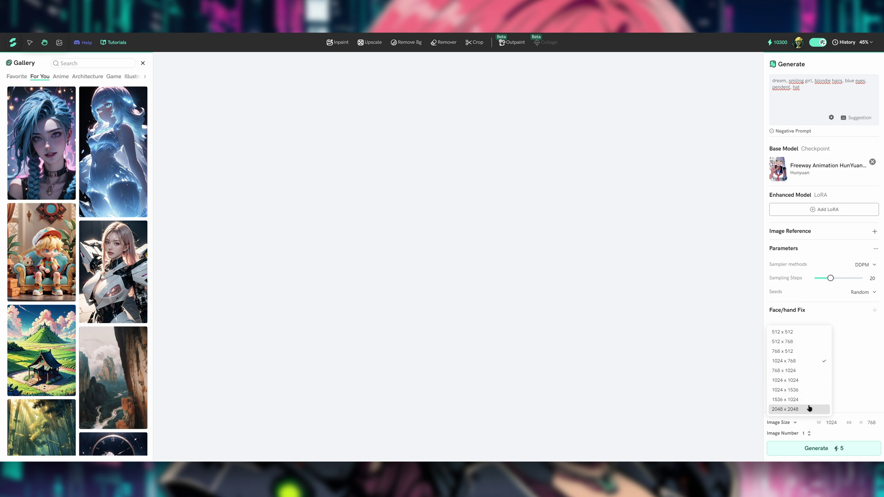
{"action": "left_click", "coordinate": [806, 409]}
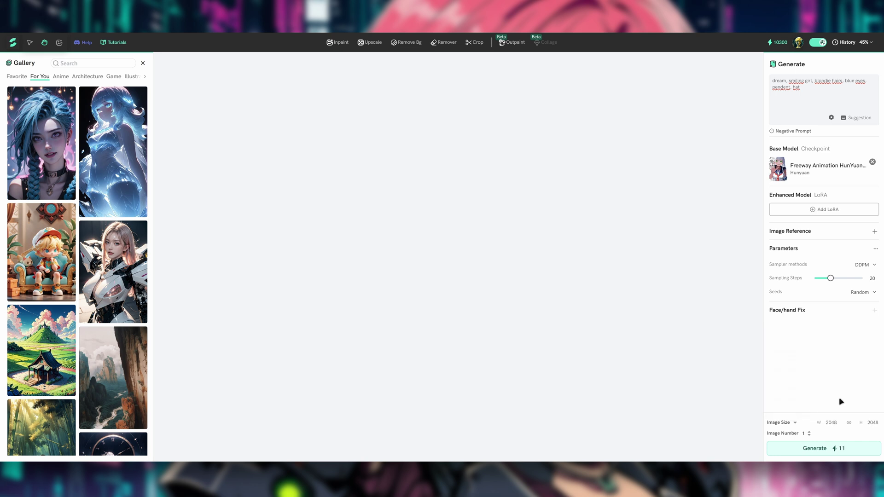
{"action": "left_click", "coordinate": [808, 437]}
{"action": "left_click", "coordinate": [795, 422]}
{"action": "left_click", "coordinate": [806, 383]}
{"action": "left_click", "coordinate": [814, 454]}
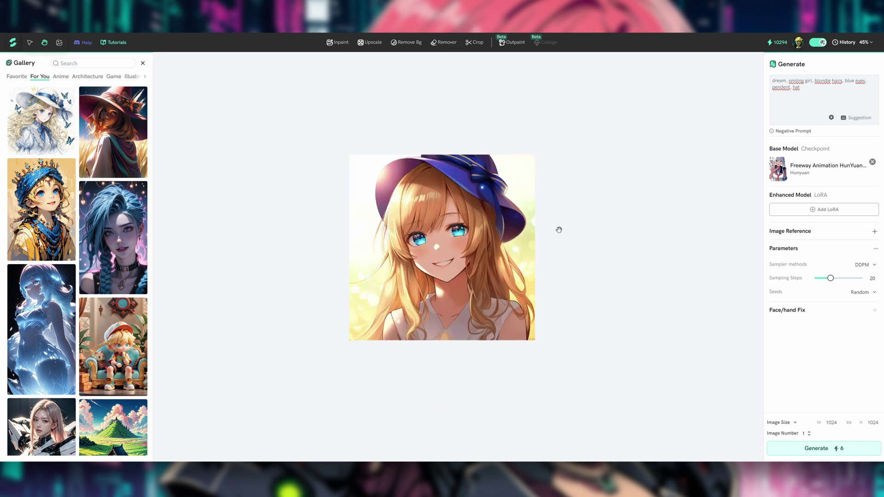
Step: Examine the generated blonde girl image up close and fit it to the canvas view
{"action": "left_click_drag", "start_coordinate": [559, 229], "coordinate": [556, 237]}
{"action": "left_click", "coordinate": [30, 43]}
{"action": "mouse_move", "coordinate": [584, 270]}
{"action": "left_mouse_down"}
{"action": "mouse_move", "coordinate": [572, 260]}
{"action": "mouse_move", "coordinate": [608, 269]}
{"action": "mouse_move", "coordinate": [591, 256]}
{"action": "left_mouse_up"}
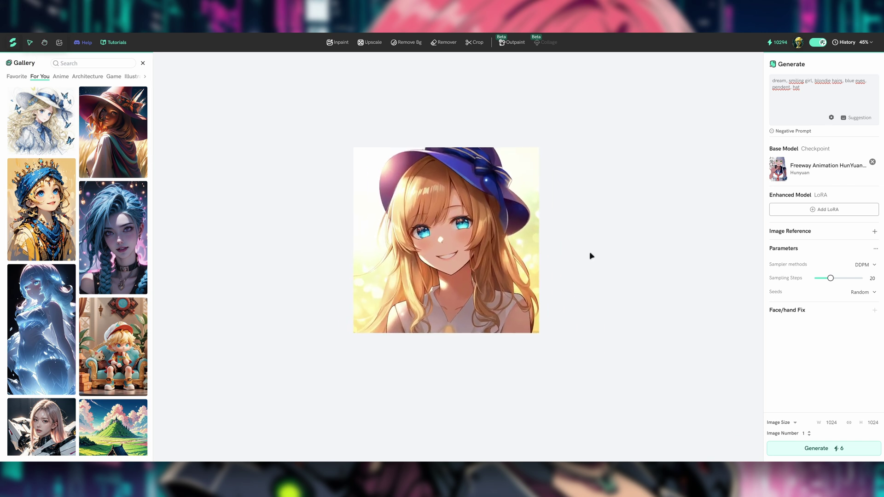
{"action": "right_click", "coordinate": [580, 219]}
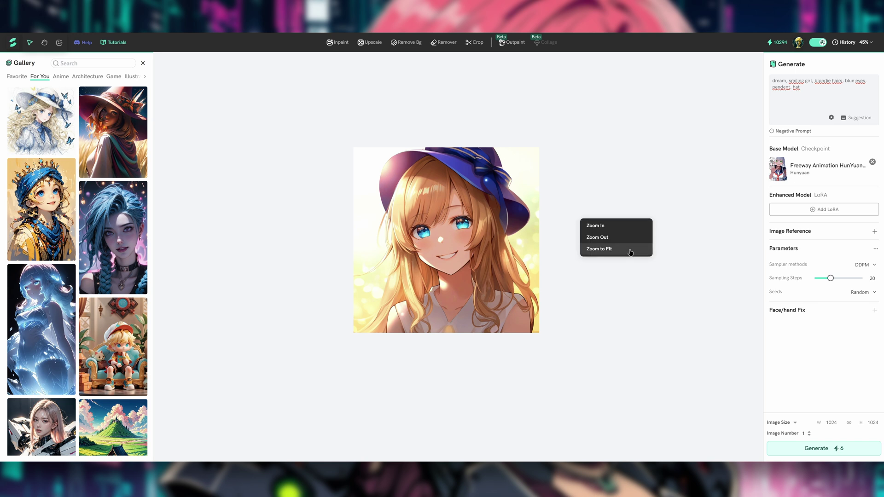
{"action": "left_click", "coordinate": [599, 226]}
{"action": "left_click", "coordinate": [599, 225]}
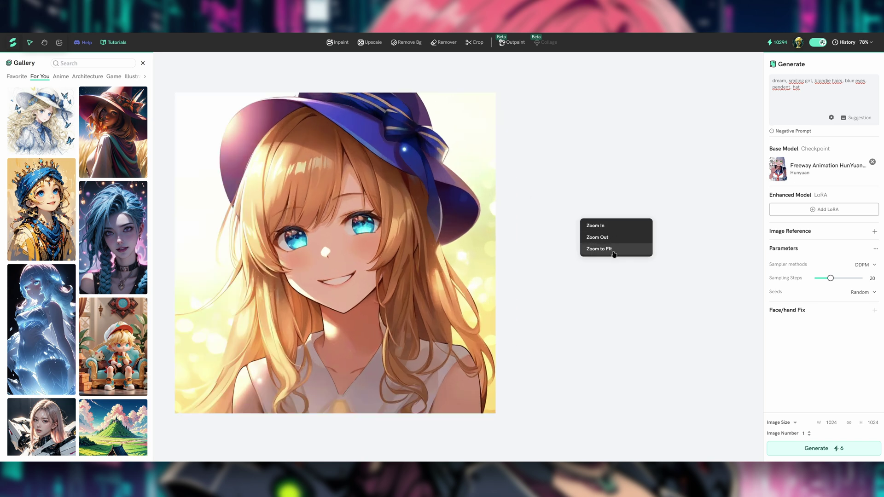
{"action": "left_click", "coordinate": [599, 248]}
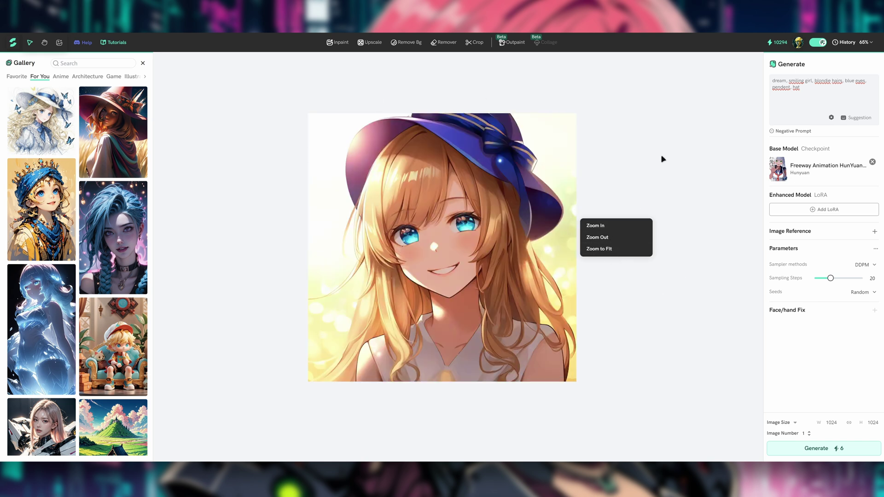
{"action": "left_click", "coordinate": [640, 219]}
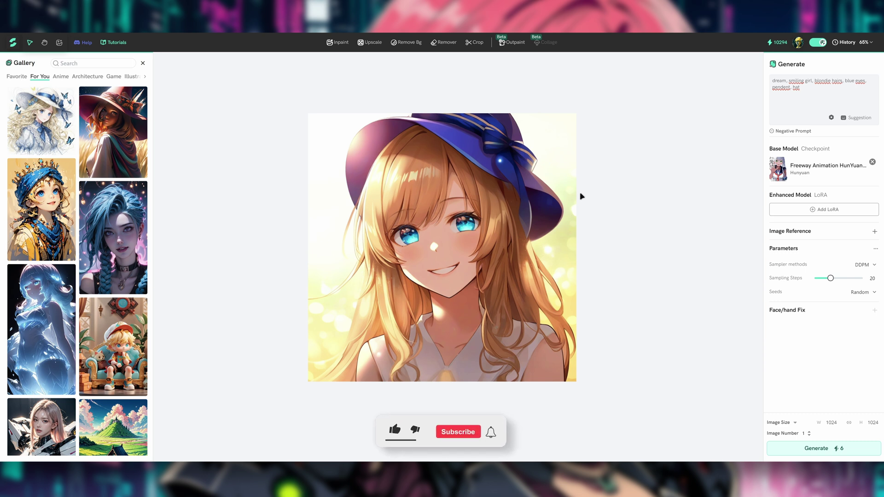
Step: Review the actions available on the generated image and its sharing options, including the share text and link
{"action": "mouse_move", "coordinate": [388, 396]}
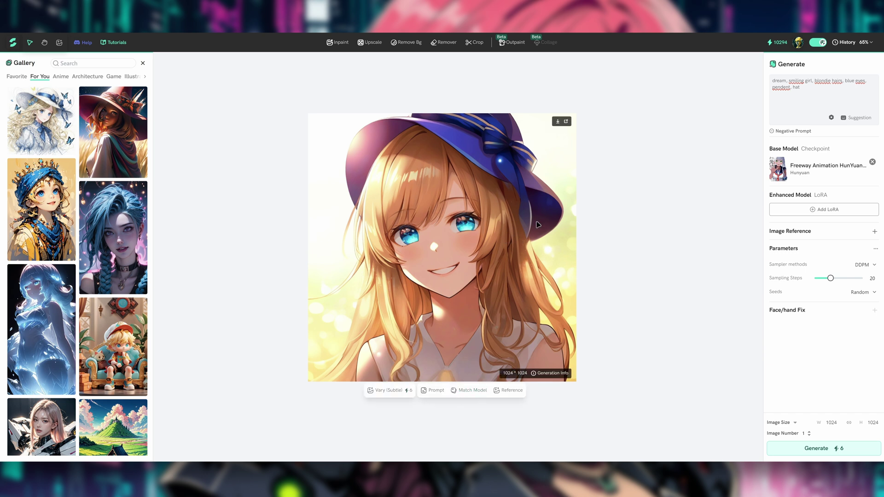
{"action": "mouse_move", "coordinate": [555, 173]}
{"action": "left_click", "coordinate": [567, 122]}
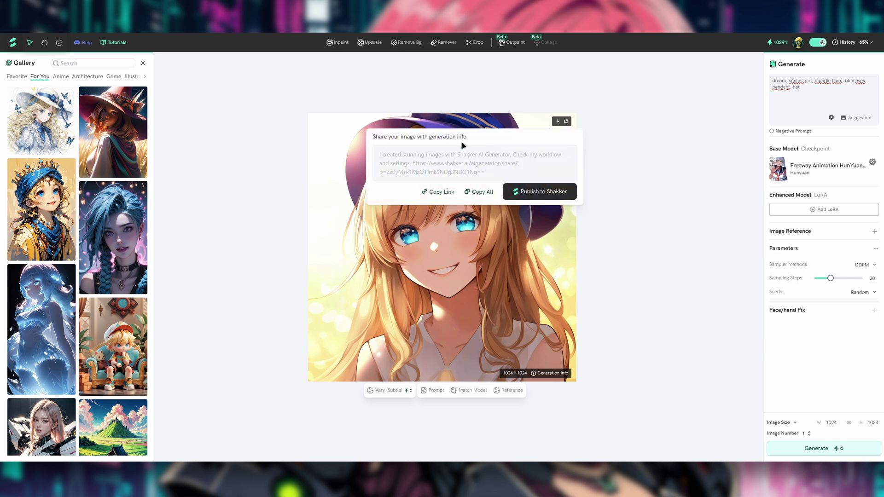
{"action": "left_click_drag", "start_coordinate": [427, 157], "coordinate": [452, 166]}
{"action": "left_click", "coordinate": [432, 158]}
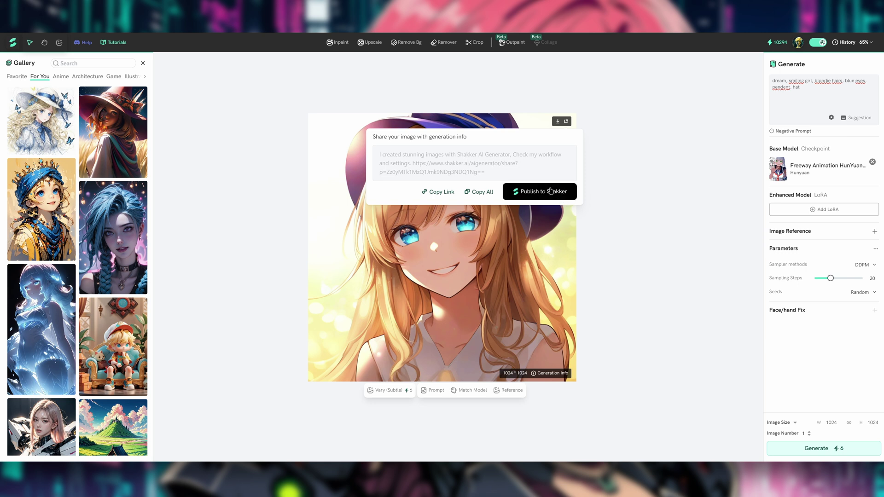
{"action": "mouse_move", "coordinate": [138, 239]}
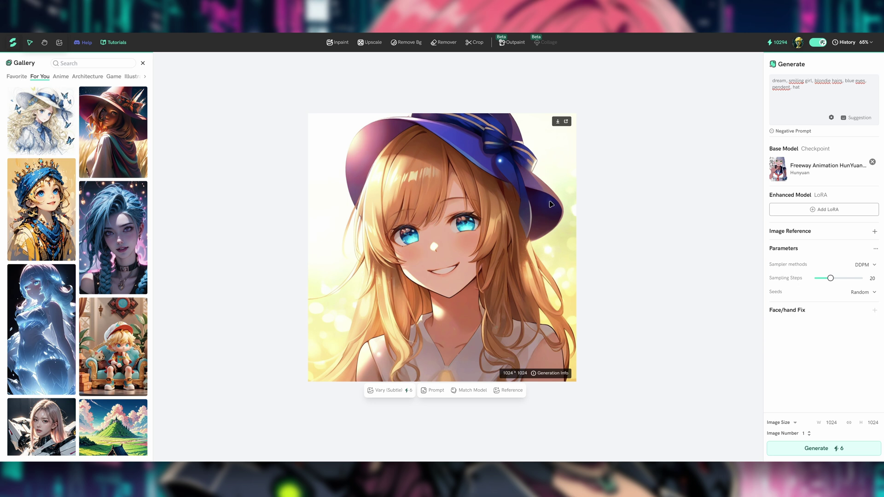
Step: Move the blonde girl image toward the upper-left area of the canvas
{"action": "left_click_drag", "start_coordinate": [550, 203], "coordinate": [641, 191]}
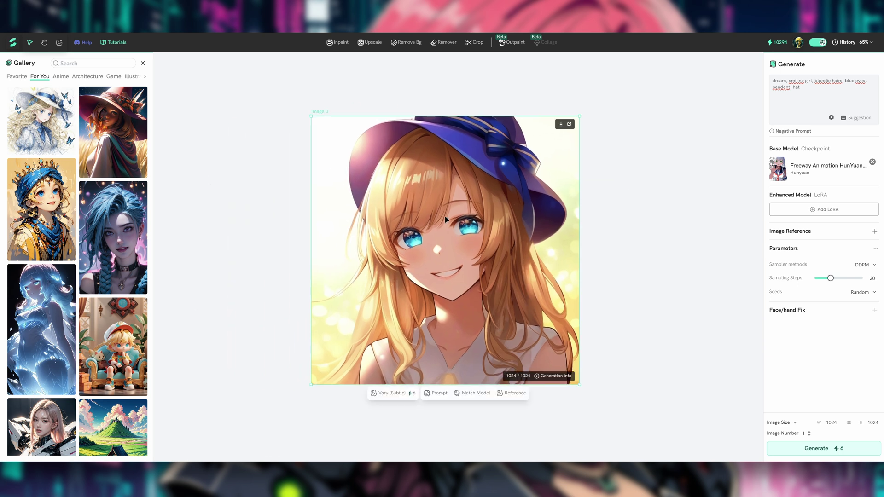
{"action": "left_click_drag", "start_coordinate": [355, 122], "coordinate": [281, 118]}
{"action": "left_click", "coordinate": [583, 151]}
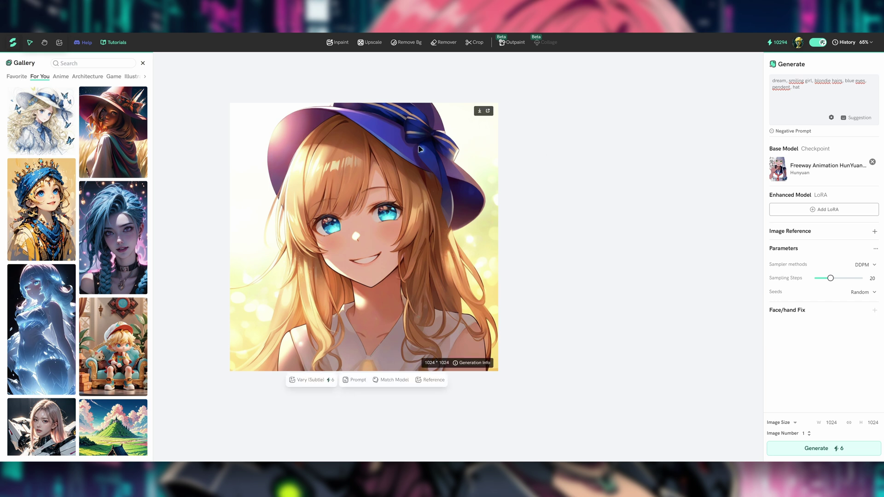
{"action": "left_click_drag", "start_coordinate": [418, 145], "coordinate": [372, 123]}
Step: Change the hair description in the prompt to "violet hairs", set the sampling steps to 30, and generate a new image
{"action": "left_click", "coordinate": [826, 95]}
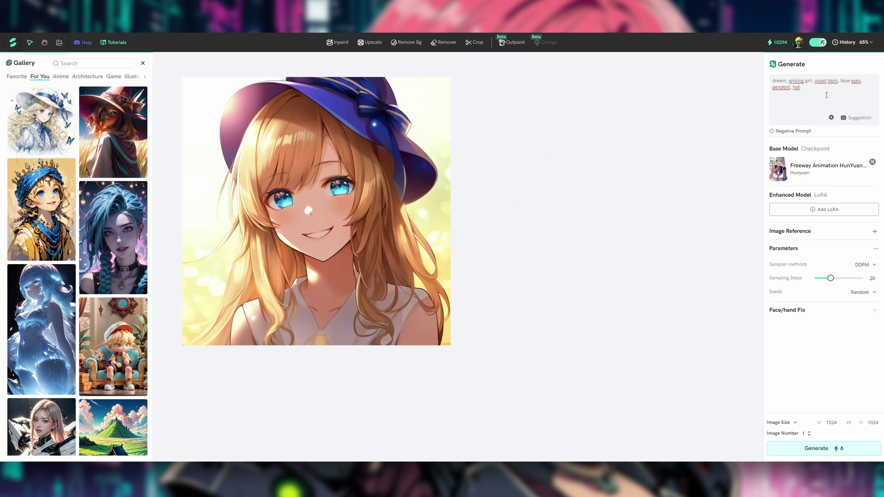
{"action": "left_click_drag", "start_coordinate": [830, 279], "coordinate": [839, 282]}
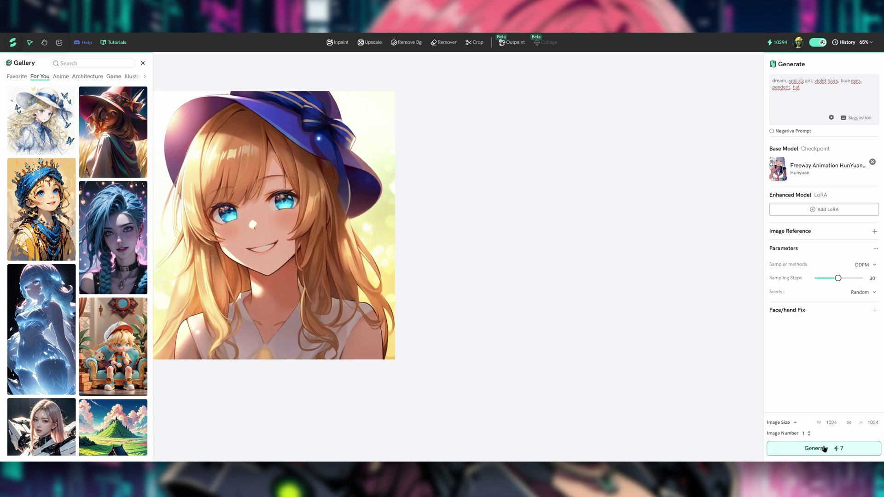
{"action": "left_click", "coordinate": [824, 449]}
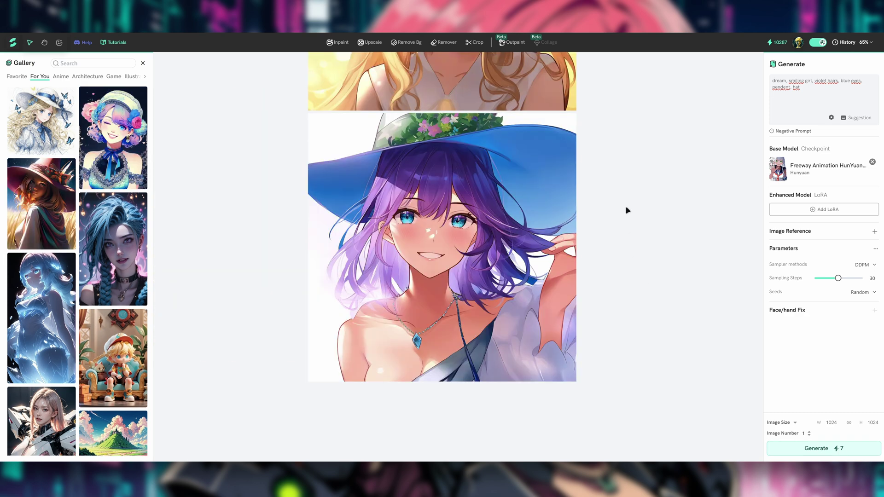
Step: Place the violet-haired girl image on the canvas directly beside the blonde girl image
{"action": "right_click", "coordinate": [520, 197]}
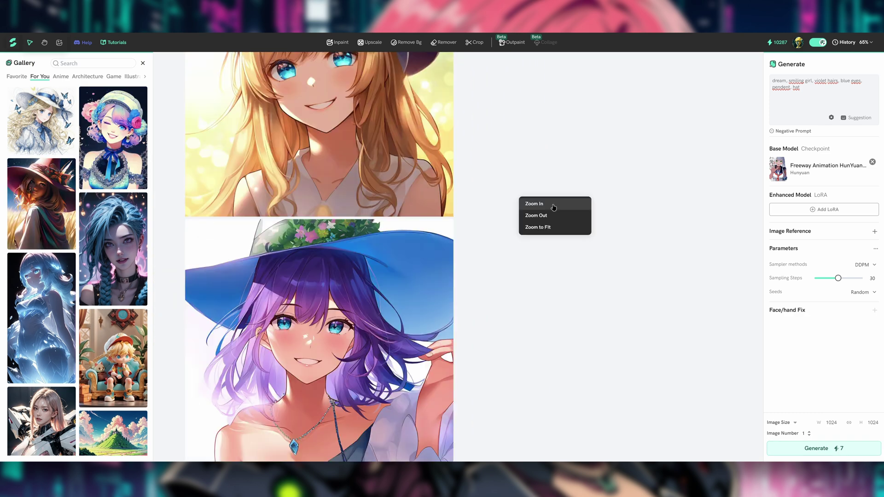
{"action": "left_click", "coordinate": [577, 217]}
{"action": "left_click", "coordinate": [577, 217]}
{"action": "left_click_drag", "start_coordinate": [394, 222], "coordinate": [557, 58]}
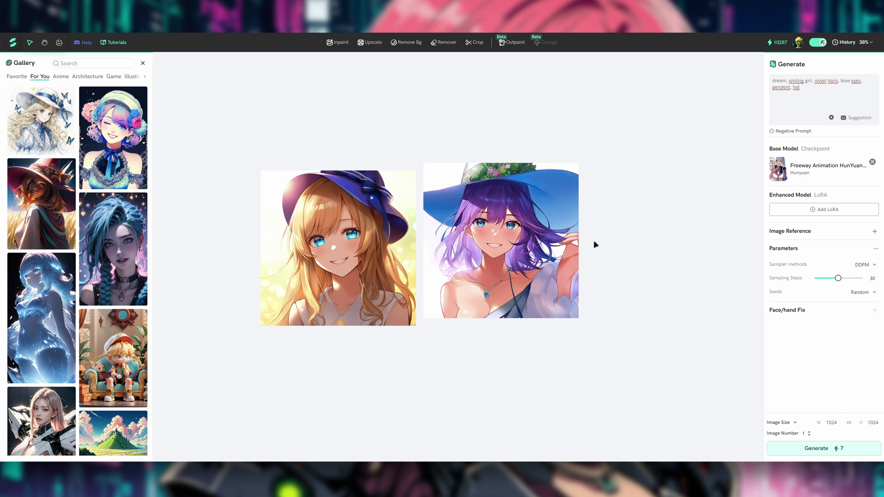
Step: Enlarge the blonde and violet-haired girl images on the canvas and view them side by side
{"action": "right_click", "coordinate": [611, 257]}
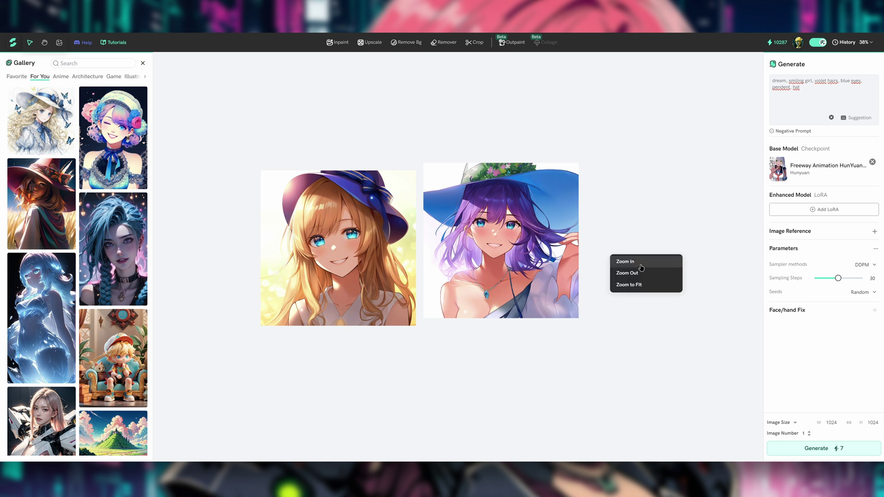
{"action": "left_click", "coordinate": [648, 263]}
{"action": "left_click", "coordinate": [649, 263]}
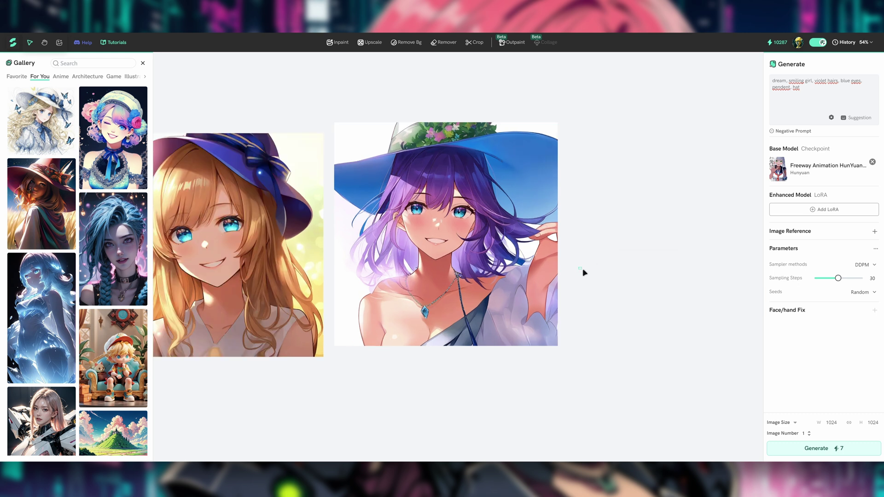
{"action": "left_click_drag", "start_coordinate": [593, 244], "coordinate": [684, 259]}
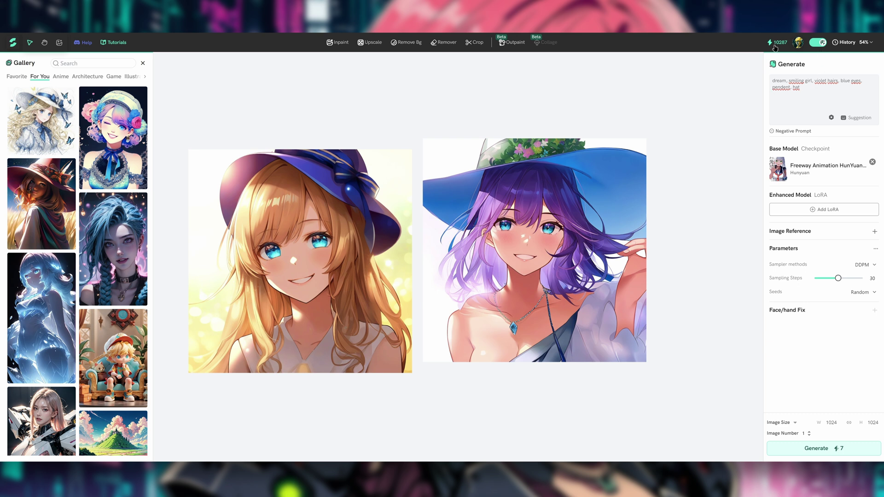
Step: Look at the generator's simplified layout with its style presets and prompt box, and return to Custom Mode
{"action": "left_click", "coordinate": [822, 43]}
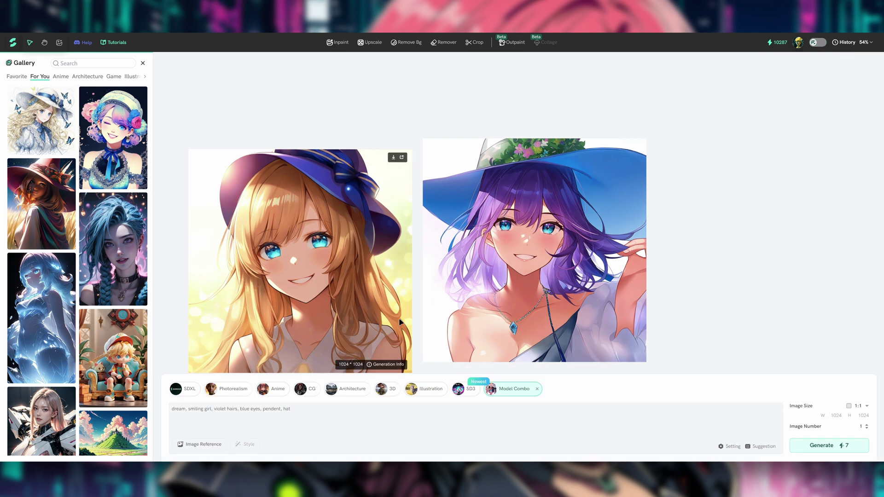
{"action": "left_click", "coordinate": [275, 434]}
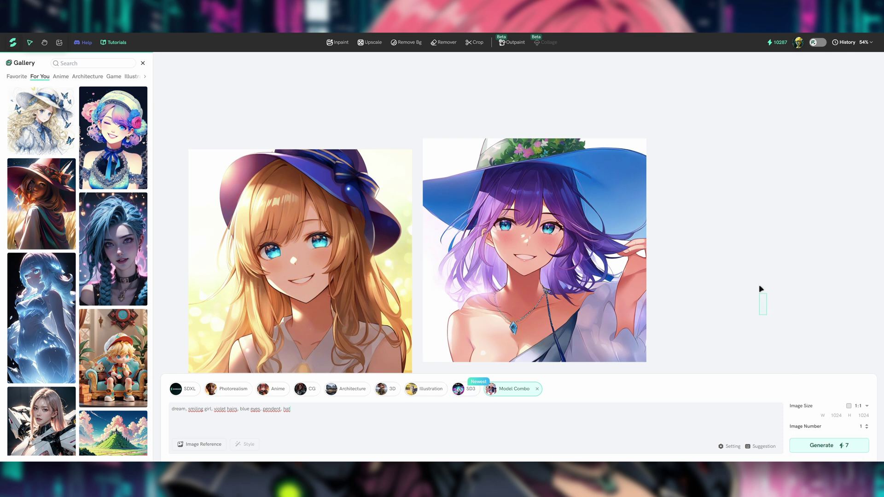
{"action": "left_click_drag", "start_coordinate": [741, 286], "coordinate": [733, 270]}
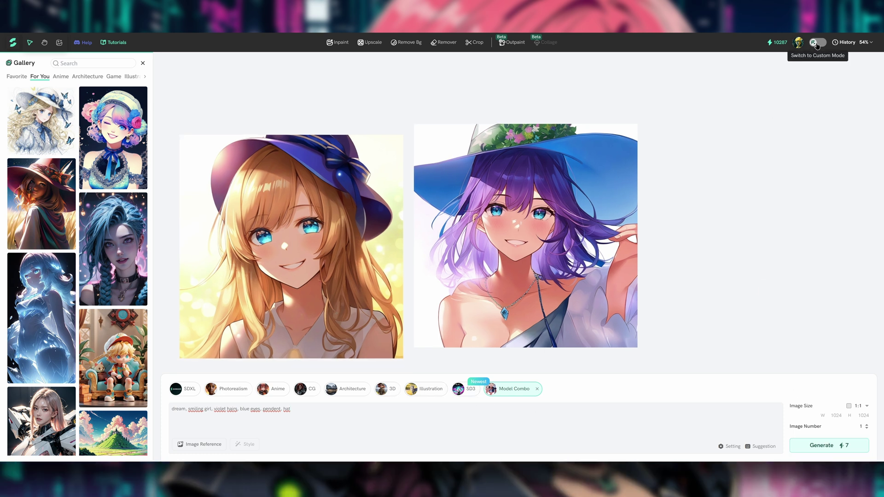
{"action": "left_click", "coordinate": [818, 42]}
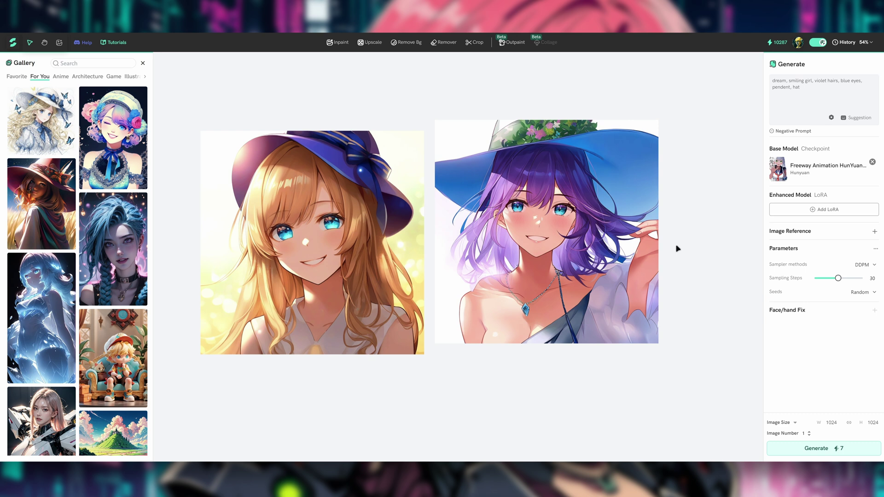
Step: Replace the Hunyuan base model with the SDXL photography checkpoint iNiverse Mix XL(SFW & MSFW)
{"action": "scroll", "coordinate": [677, 249], "scroll_direction": "down", "scroll_amount": 1}
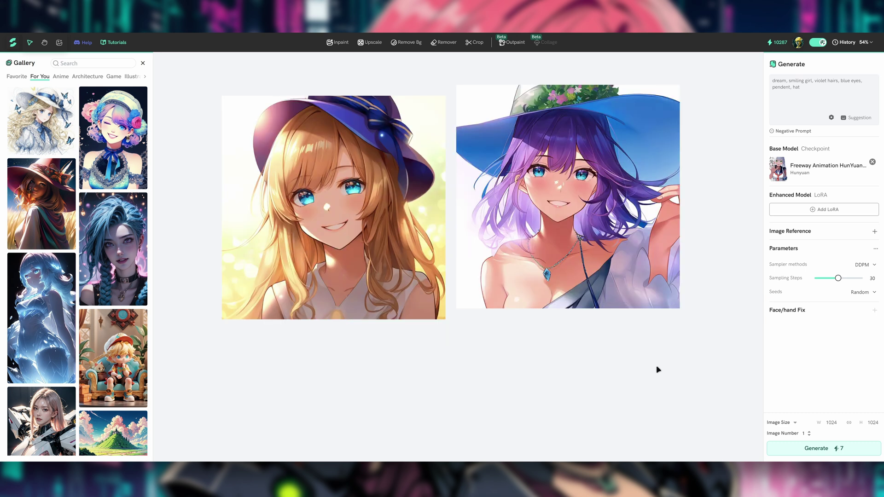
{"action": "scroll", "coordinate": [667, 344], "scroll_direction": "down", "scroll_amount": 3}
{"action": "left_click", "coordinate": [872, 163]}
{"action": "left_click", "coordinate": [795, 178]}
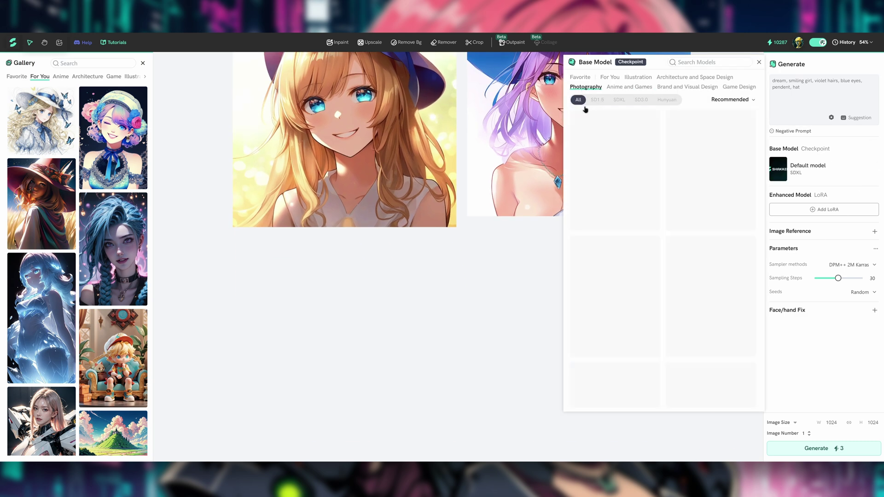
{"action": "left_click", "coordinate": [619, 99]}
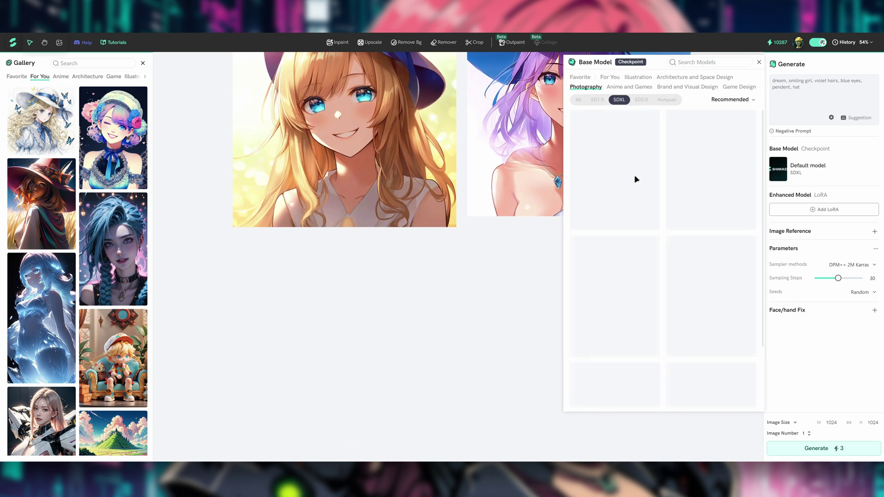
{"action": "mouse_move", "coordinate": [692, 214]}
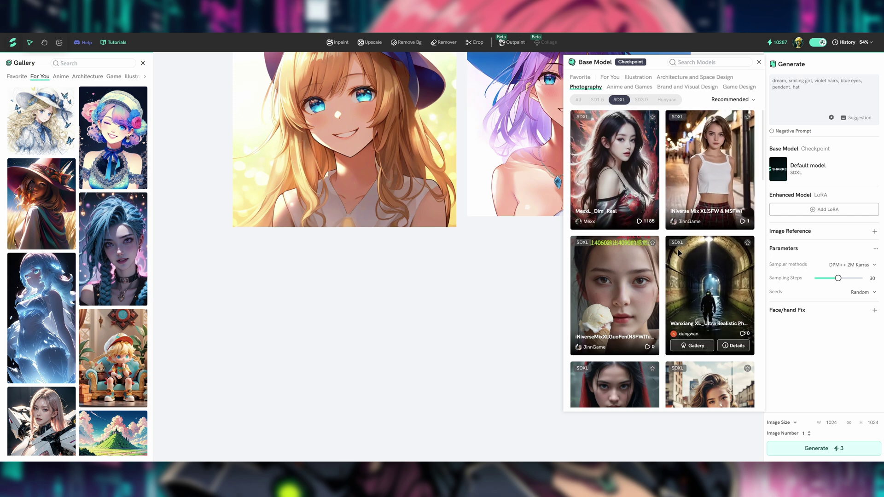
{"action": "mouse_move", "coordinate": [638, 309]}
{"action": "left_click", "coordinate": [699, 207]}
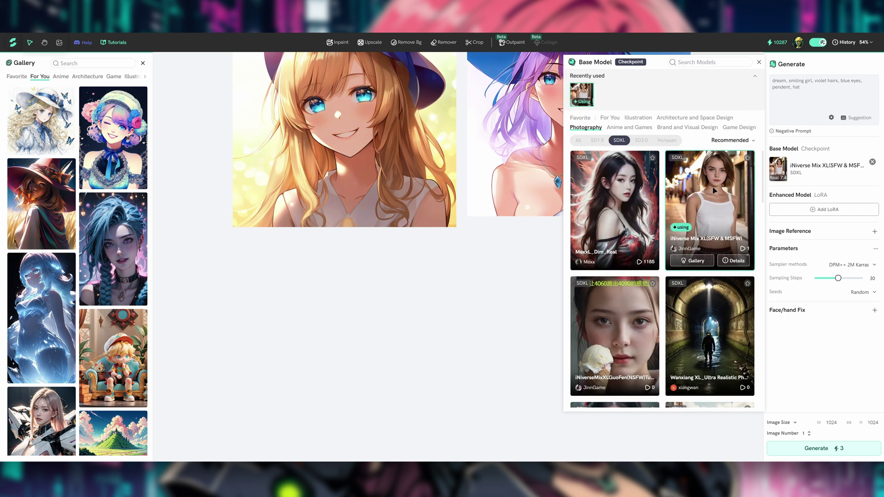
Step: Add the SDXL LoRAs "Photorealistic portrait" and "Real skin XL" as enhanced models
{"action": "left_click", "coordinate": [824, 209]}
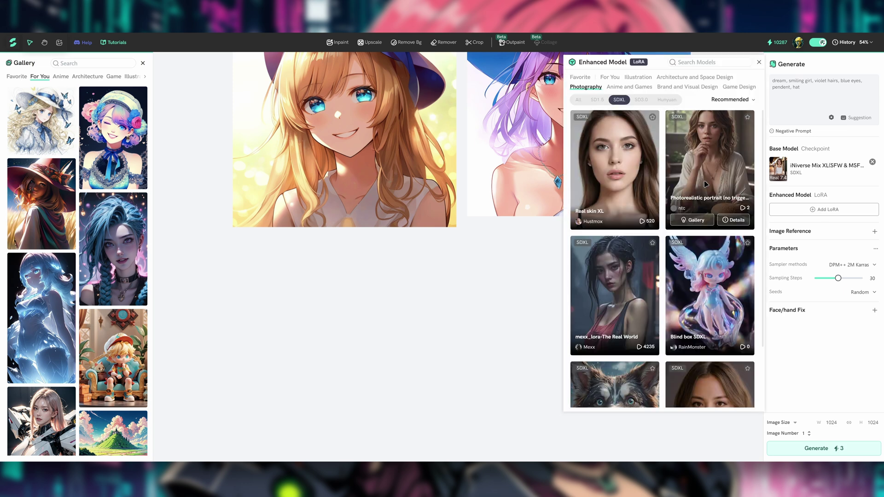
{"action": "left_click", "coordinate": [704, 168]}
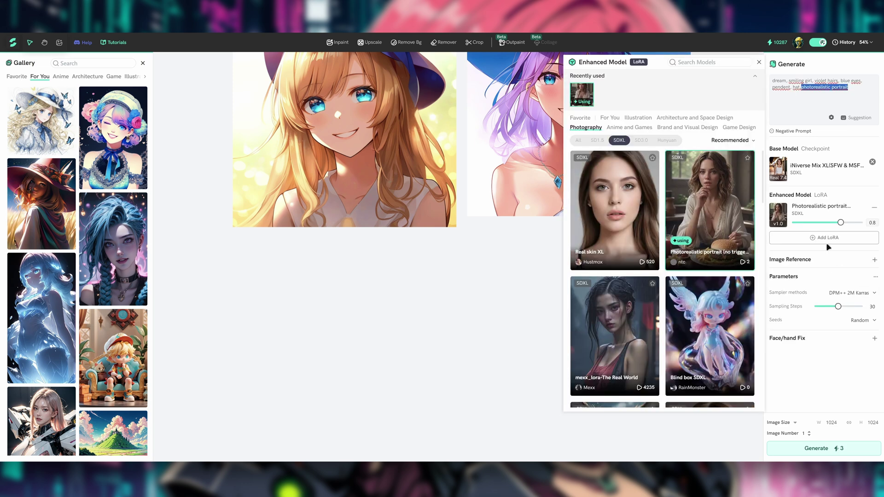
{"action": "left_click", "coordinate": [620, 208]}
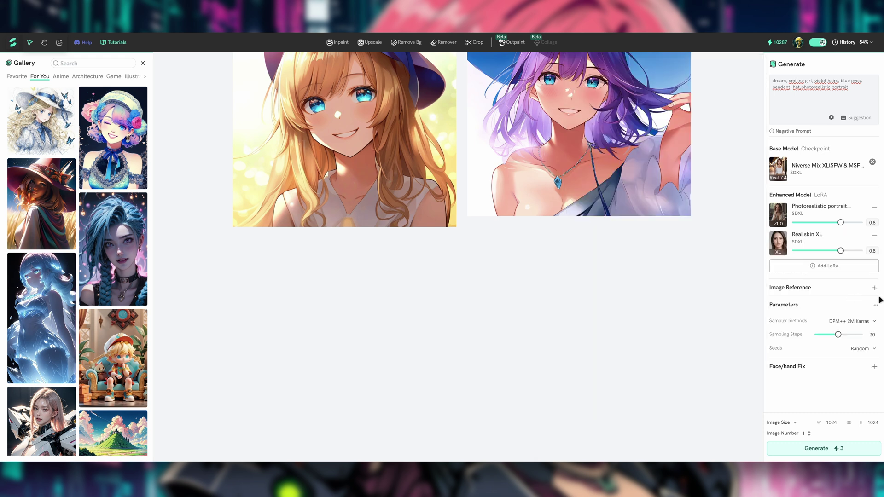
Step: Add both Fix Face and Fix Hand to the generation settings
{"action": "left_click", "coordinate": [874, 366]}
{"action": "left_click", "coordinate": [874, 367]}
{"action": "left_click", "coordinate": [812, 394]}
{"action": "left_click", "coordinate": [791, 417]}
Step: Set the image size to 1536 x 1024 and generate the photorealistic image
{"action": "left_click", "coordinate": [876, 305]}
{"action": "left_click", "coordinate": [876, 307]}
{"action": "left_click", "coordinate": [794, 424]}
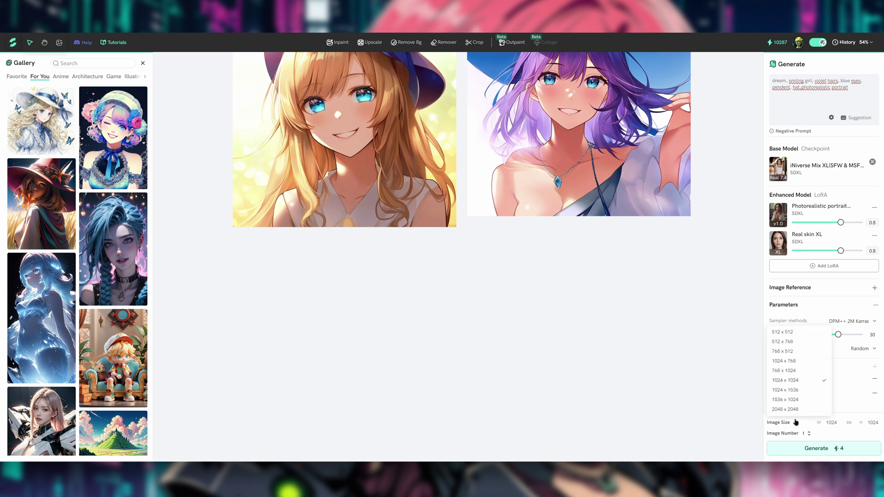
{"action": "left_click", "coordinate": [807, 399]}
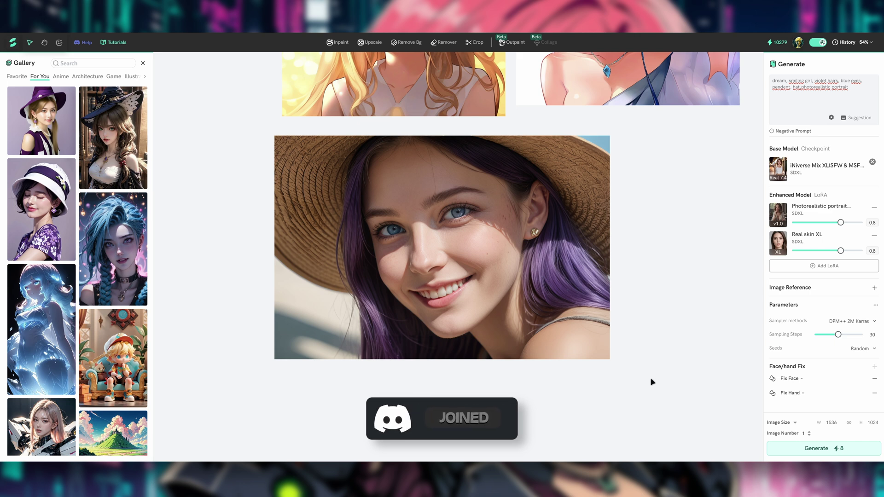
Step: Inspect the photorealistic purple-haired portrait up close and open it in Outpaint
{"action": "right_click", "coordinate": [629, 232]}
{"action": "left_click", "coordinate": [642, 240]}
{"action": "left_click", "coordinate": [643, 240]}
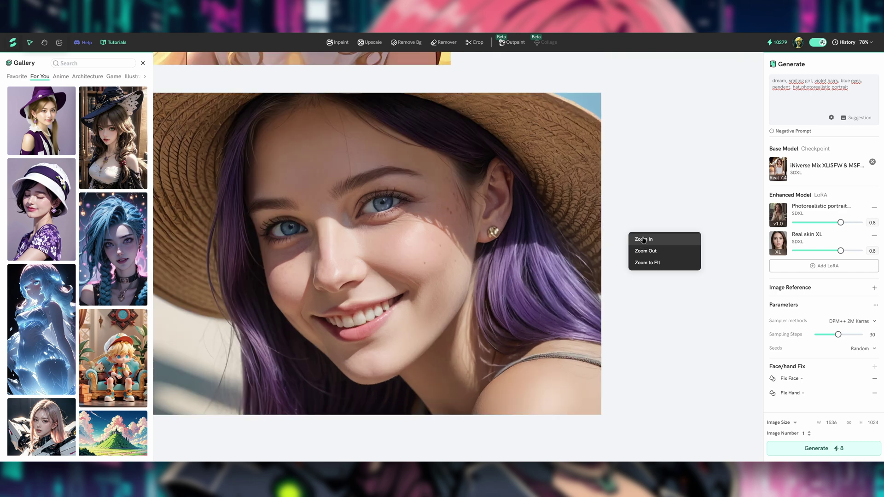
{"action": "left_click_drag", "start_coordinate": [649, 195], "coordinate": [722, 208]}
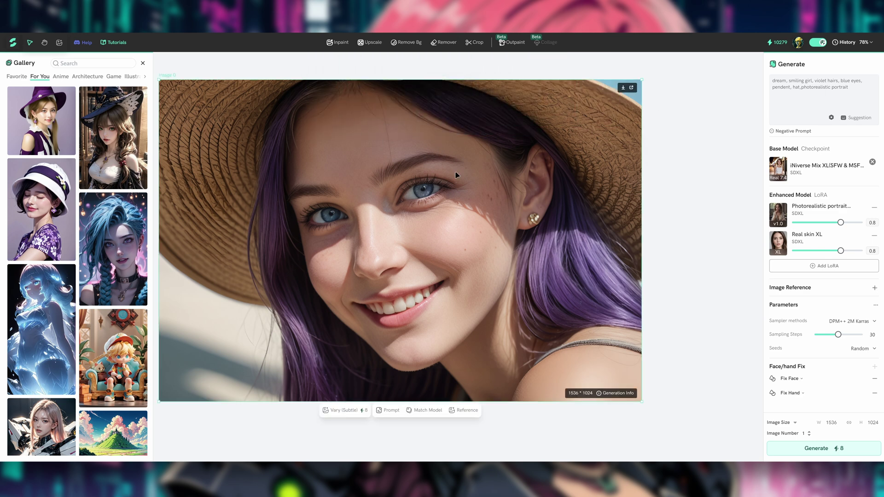
{"action": "left_click", "coordinate": [512, 43]}
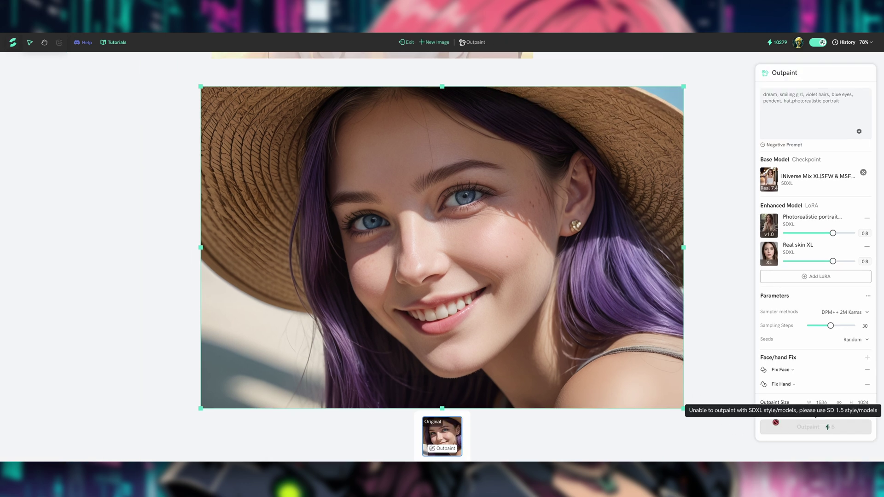
Step: Remove both LoRAs and replace the SDXL base model with the SD1.5 photography checkpoint Deliberate Cyber
{"action": "left_click", "coordinate": [868, 218]}
{"action": "left_click", "coordinate": [867, 218]}
{"action": "left_click", "coordinate": [863, 172]}
{"action": "left_click", "coordinate": [807, 188]}
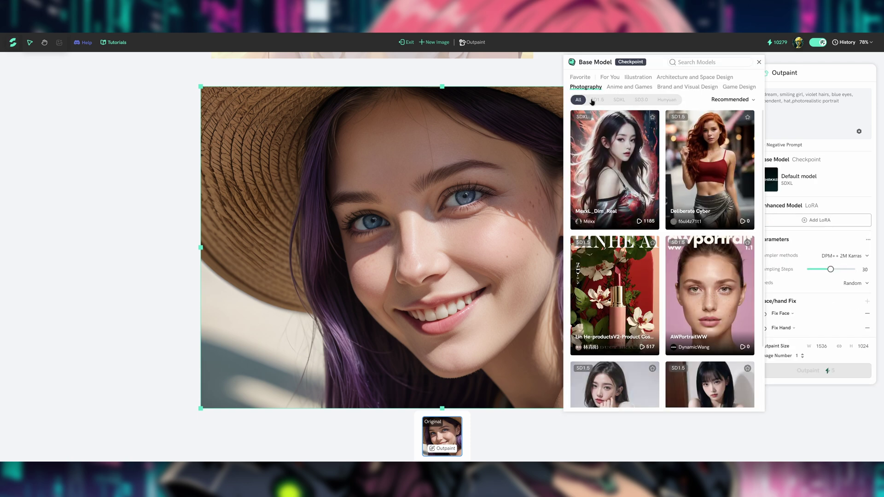
{"action": "left_click", "coordinate": [595, 100]}
{"action": "mouse_move", "coordinate": [599, 138]}
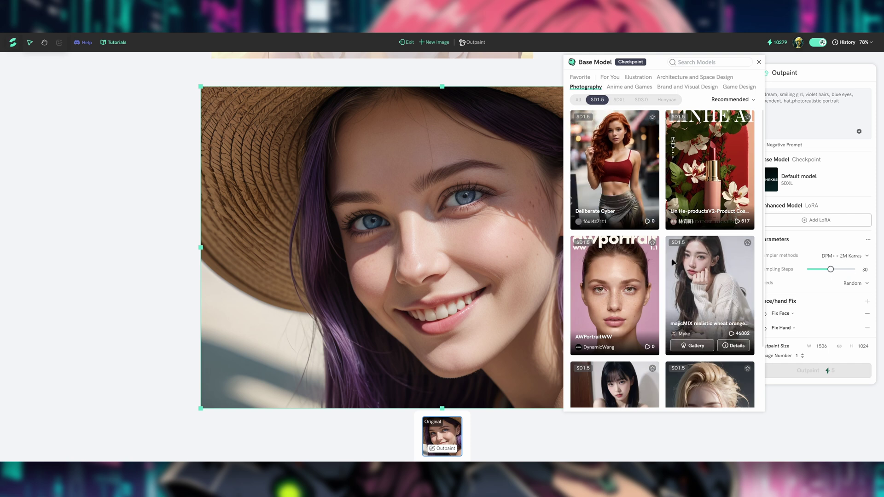
{"action": "mouse_move", "coordinate": [643, 264]}
{"action": "mouse_move", "coordinate": [621, 157]}
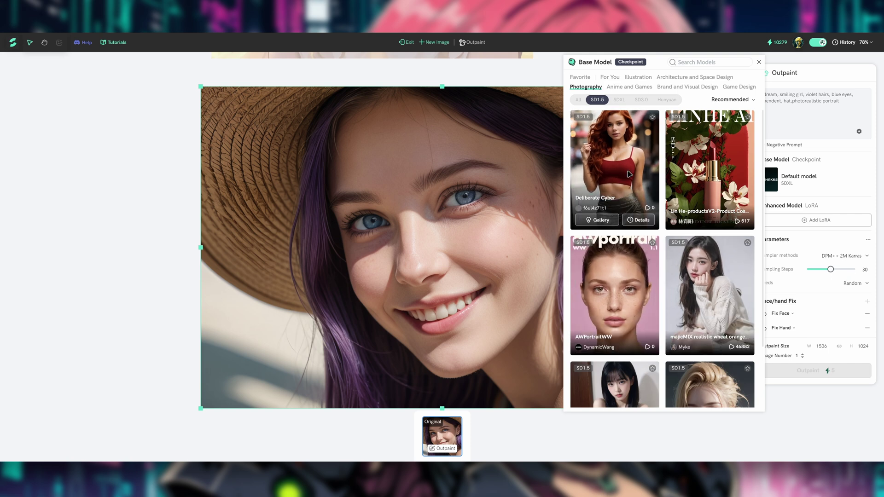
{"action": "left_click", "coordinate": [629, 171]}
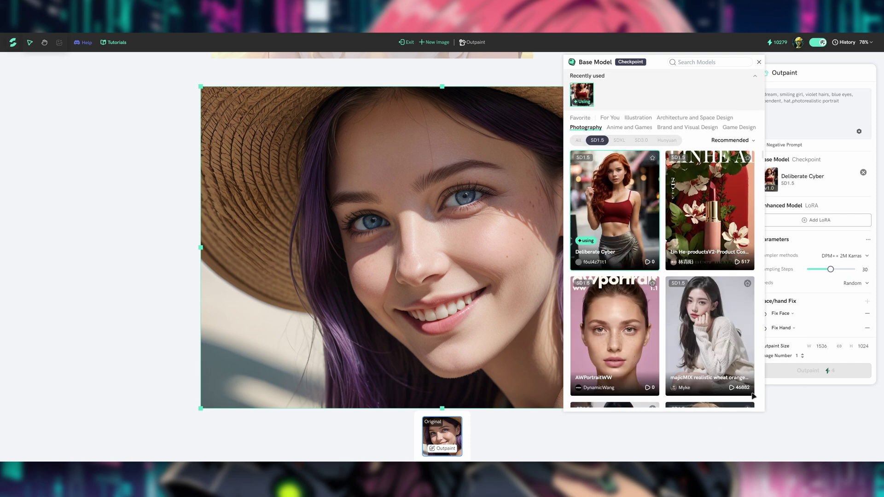
{"action": "left_click", "coordinate": [758, 62]}
Step: Set the outpaint height to 1536 and outpaint the portrait
{"action": "left_click", "coordinate": [863, 348]}
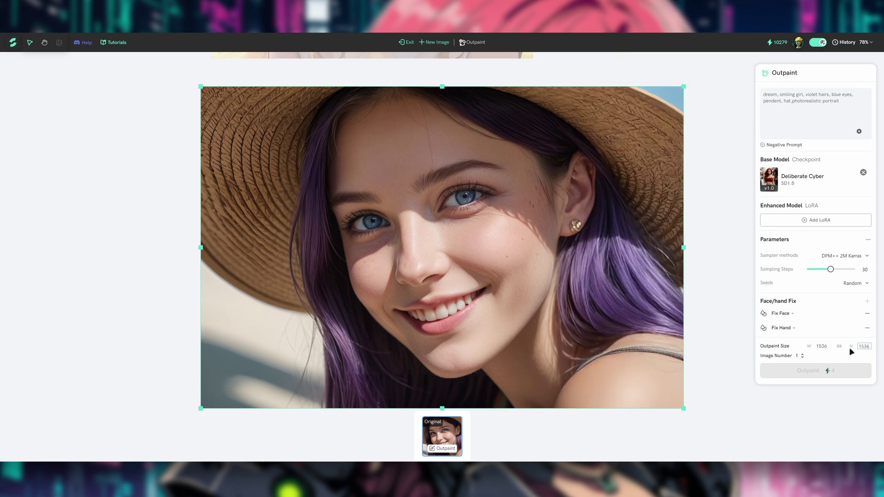
{"action": "left_click", "coordinate": [845, 360]}
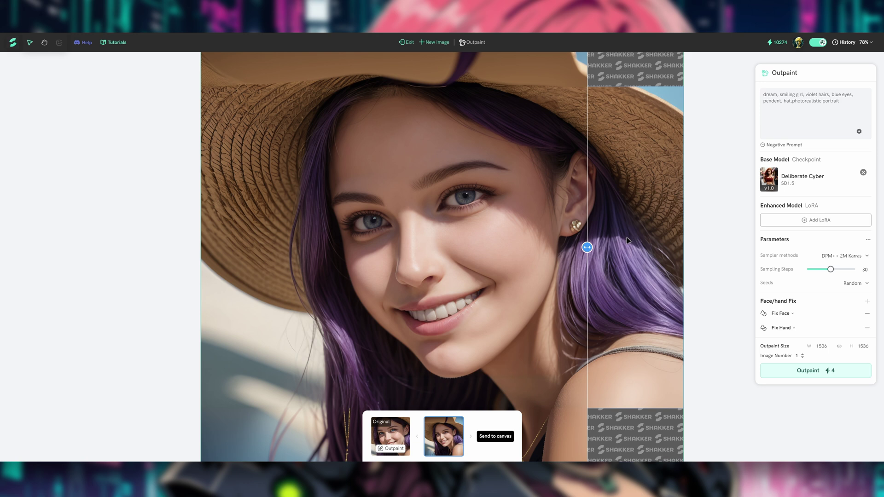
Step: Compare the outpainted portrait with the original using the before/after divider, and send the result to the canvas
{"action": "left_click_drag", "start_coordinate": [587, 248], "coordinate": [624, 276]}
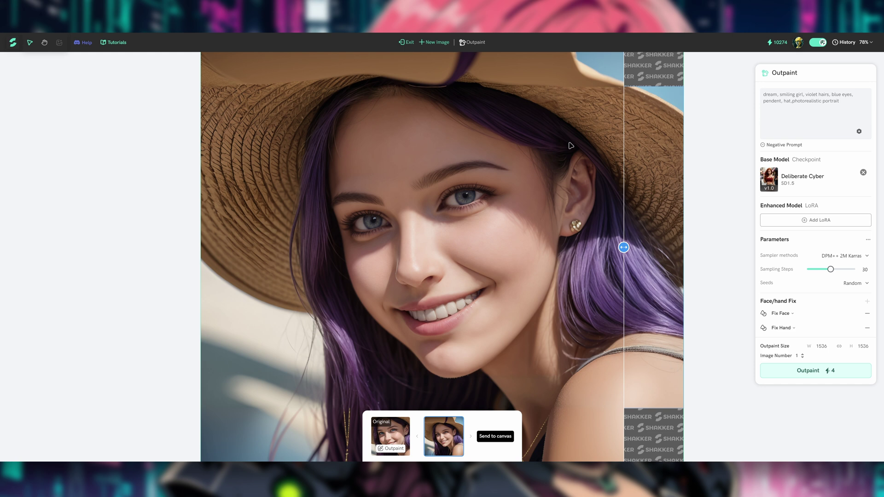
{"action": "left_click_drag", "start_coordinate": [624, 247], "coordinate": [490, 247]}
{"action": "left_click_drag", "start_coordinate": [458, 273], "coordinate": [688, 212]}
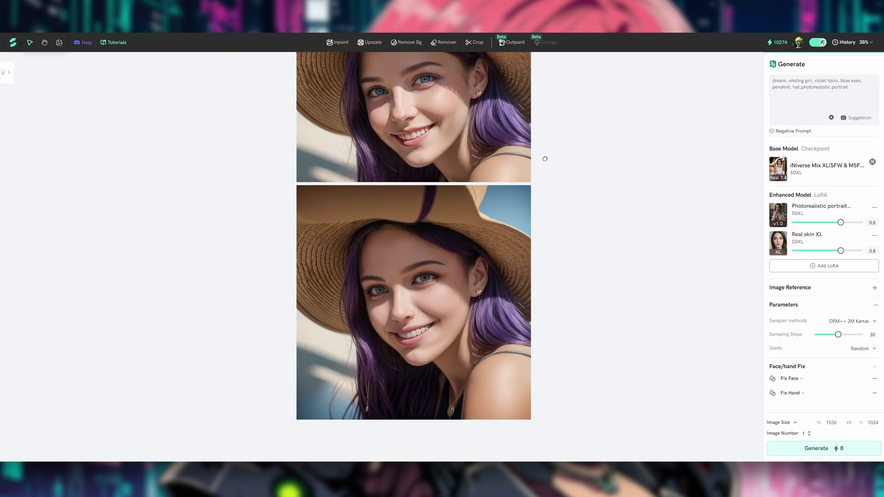
Step: Examine the original and outpainted portraits on the canvas, along with the zoom options and the Upscale and Crop tools
{"action": "left_click_drag", "start_coordinate": [618, 294], "coordinate": [627, 273]}
{"action": "left_click_drag", "start_coordinate": [591, 317], "coordinate": [567, 356]}
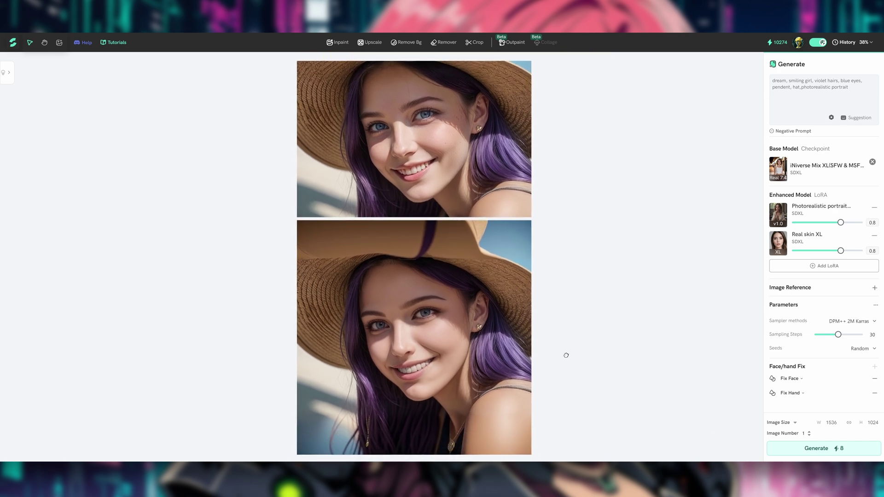
{"action": "left_click_drag", "start_coordinate": [591, 276], "coordinate": [596, 247]}
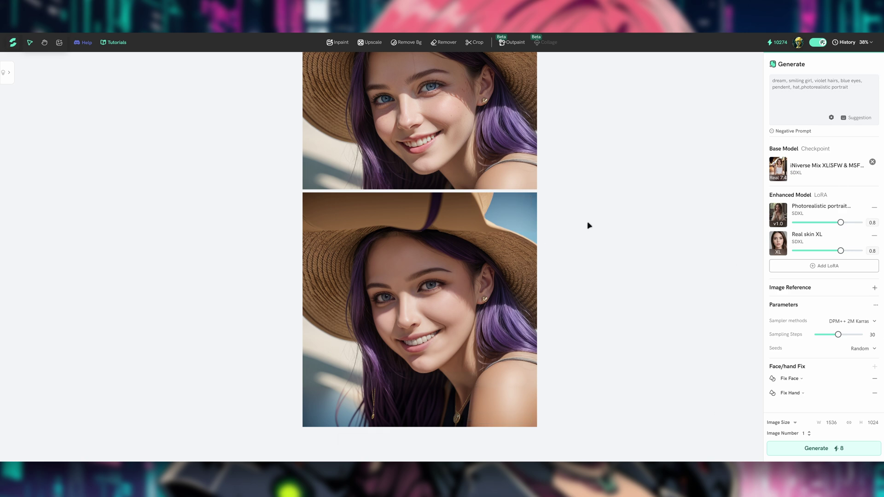
{"action": "left_click", "coordinate": [864, 42]}
{"action": "left_click", "coordinate": [669, 91]}
{"action": "mouse_move", "coordinate": [380, 44]}
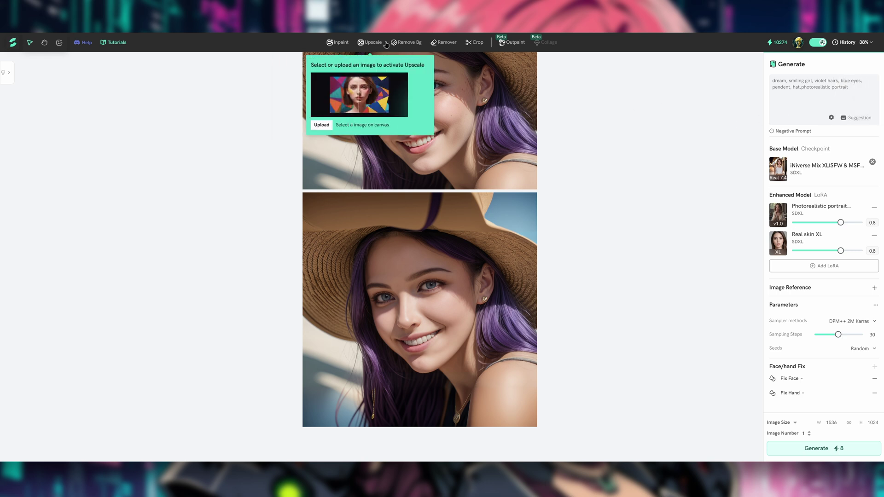
{"action": "mouse_move", "coordinate": [479, 46]}
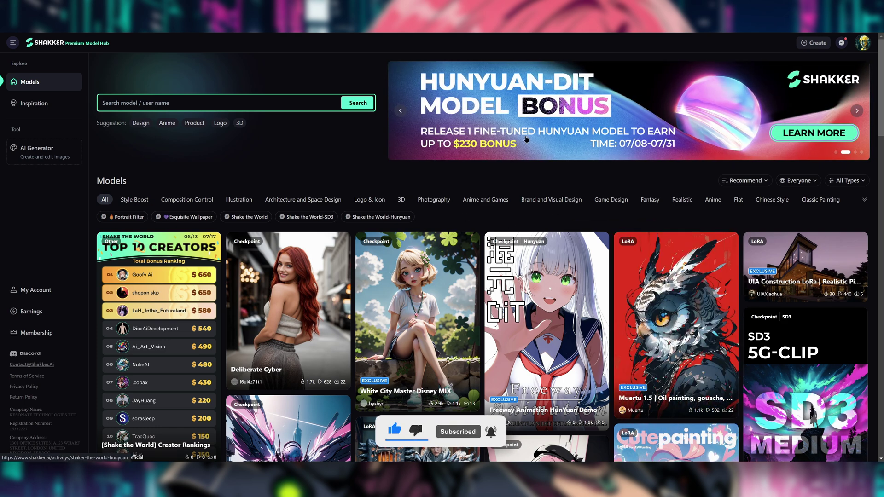
Step: Open the Hunyuan-DiT Model Bonus event from the model hub and read its dates, eligibility and reward rules
{"action": "left_click", "coordinate": [508, 137]}
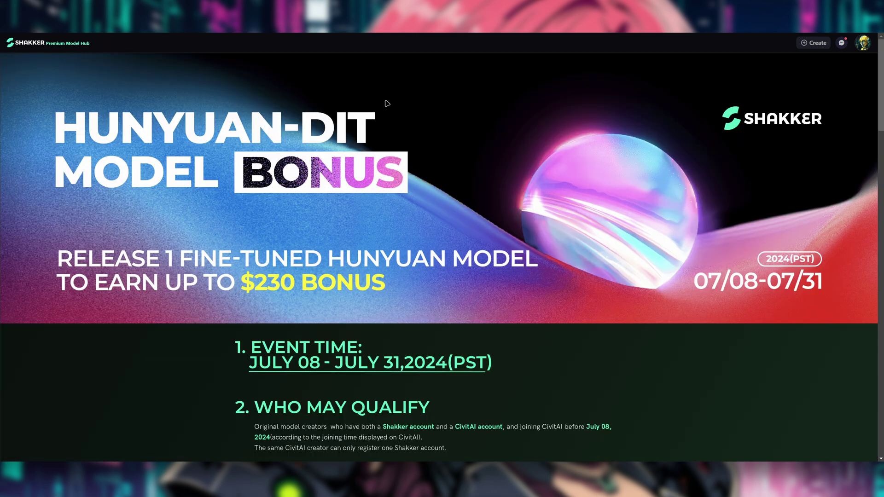
{"action": "scroll", "coordinate": [648, 108], "scroll_direction": "down", "scroll_amount": 2}
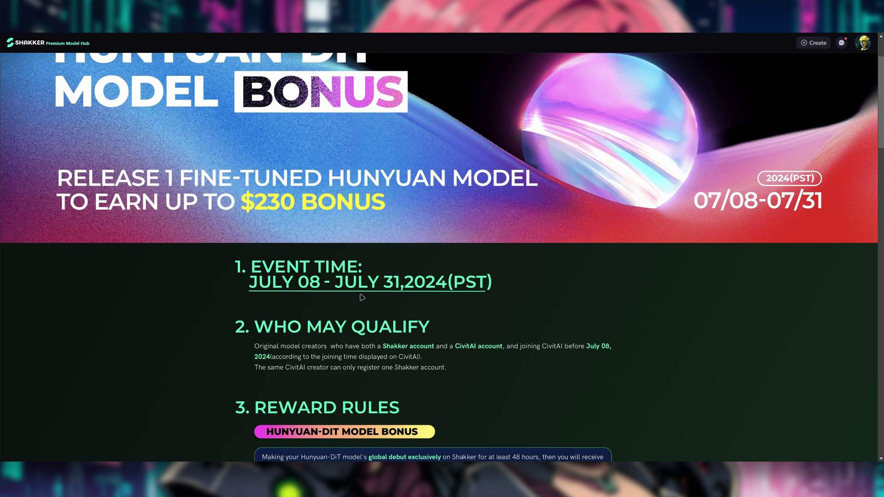
{"action": "scroll", "coordinate": [350, 313], "scroll_direction": "down", "scroll_amount": 2}
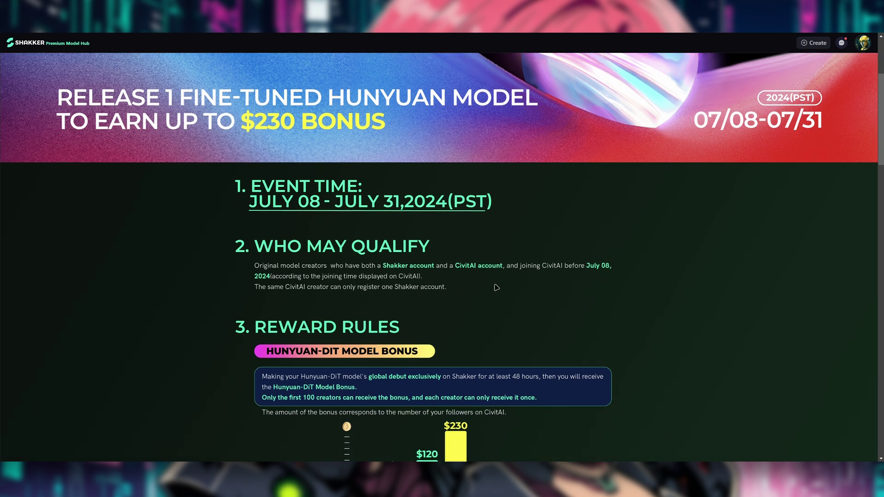
Step: Read the Hunyuan-DiT event's reward tiers, release requirement, content requirements and description of the Hunyuan-DiT model
{"action": "scroll", "coordinate": [450, 318], "scroll_direction": "down", "scroll_amount": 5}
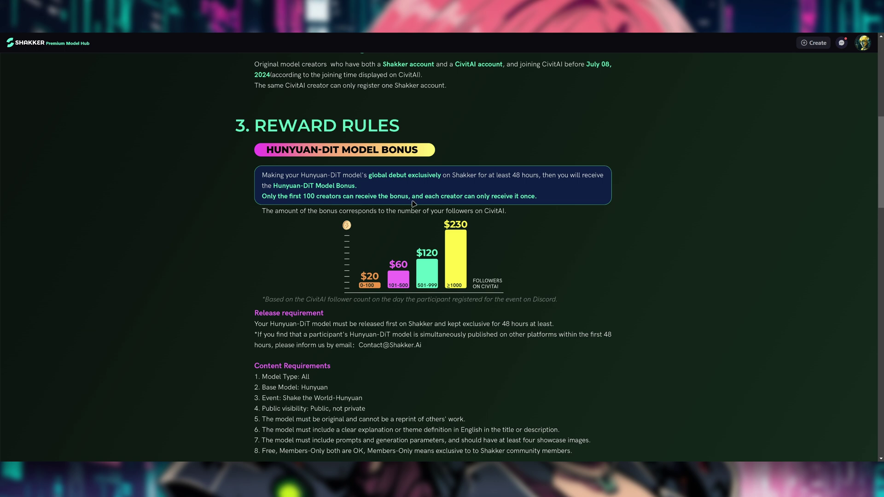
{"action": "scroll", "coordinate": [493, 195], "scroll_direction": "up", "scroll_amount": 2}
{"action": "scroll", "coordinate": [491, 197], "scroll_direction": "down", "scroll_amount": 1}
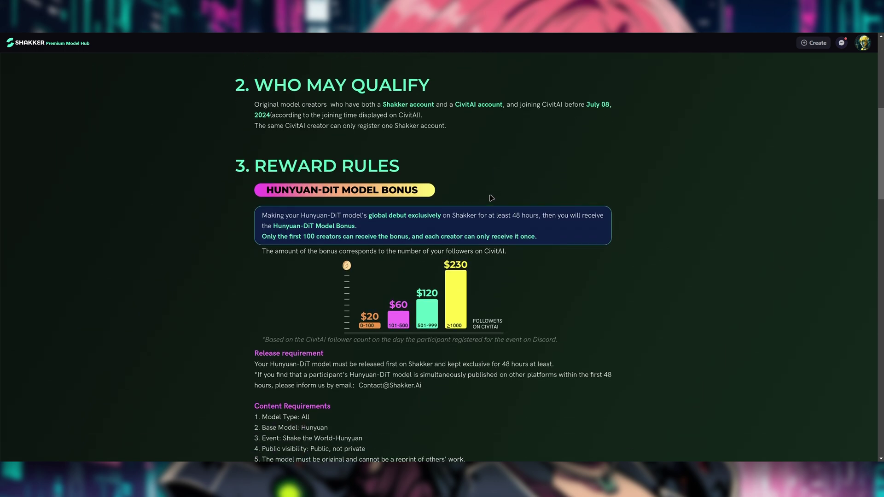
{"action": "scroll", "coordinate": [478, 225], "scroll_direction": "down", "scroll_amount": 1}
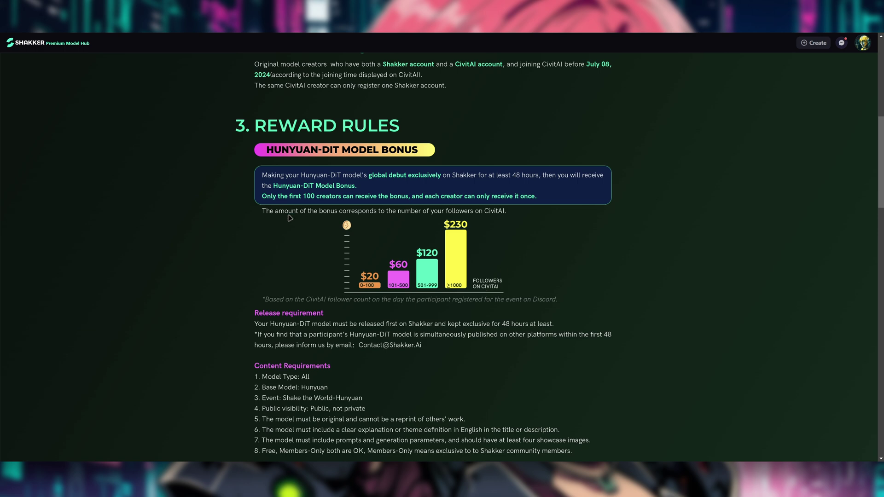
{"action": "scroll", "coordinate": [546, 306], "scroll_direction": "down", "scroll_amount": 3}
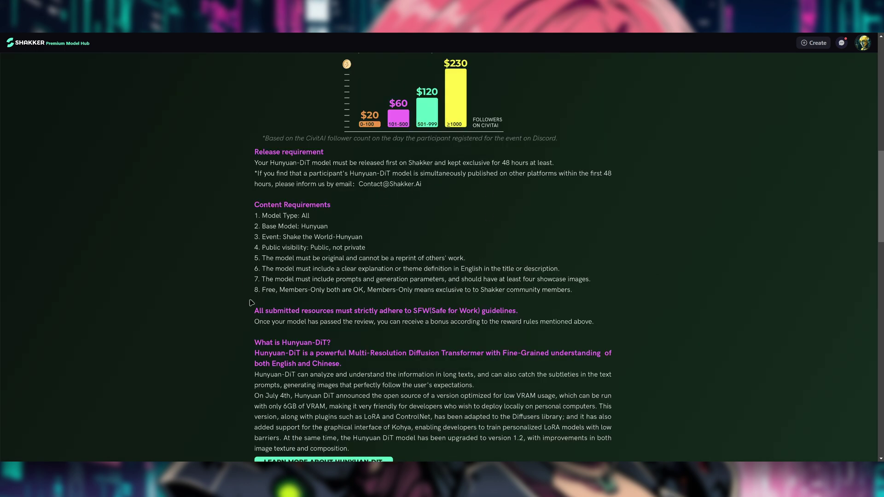
{"action": "scroll", "coordinate": [248, 284], "scroll_direction": "down", "scroll_amount": 3}
{"action": "scroll", "coordinate": [308, 197], "scroll_direction": "up", "scroll_amount": 2}
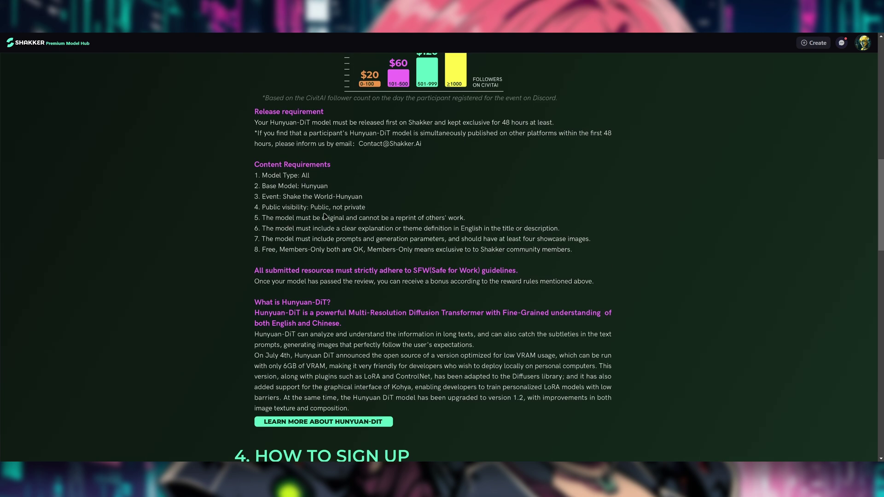
{"action": "scroll", "coordinate": [317, 256], "scroll_direction": "down", "scroll_amount": 1}
Step: Read the Hunyuan-DiT event's sign-up steps and how the bonus is paid, and return to the event banner
{"action": "scroll", "coordinate": [515, 211], "scroll_direction": "down", "scroll_amount": 4}
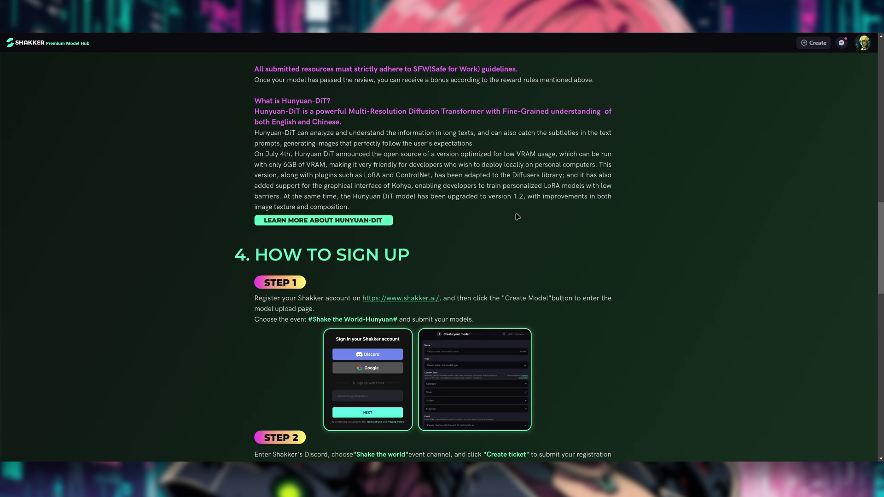
{"action": "scroll", "coordinate": [524, 212], "scroll_direction": "down", "scroll_amount": 8}
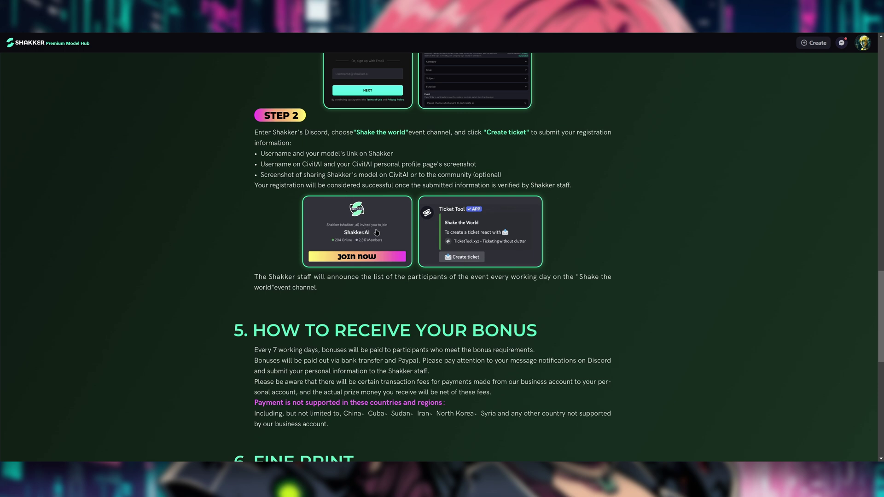
{"action": "scroll", "coordinate": [451, 261], "scroll_direction": "down", "scroll_amount": 2}
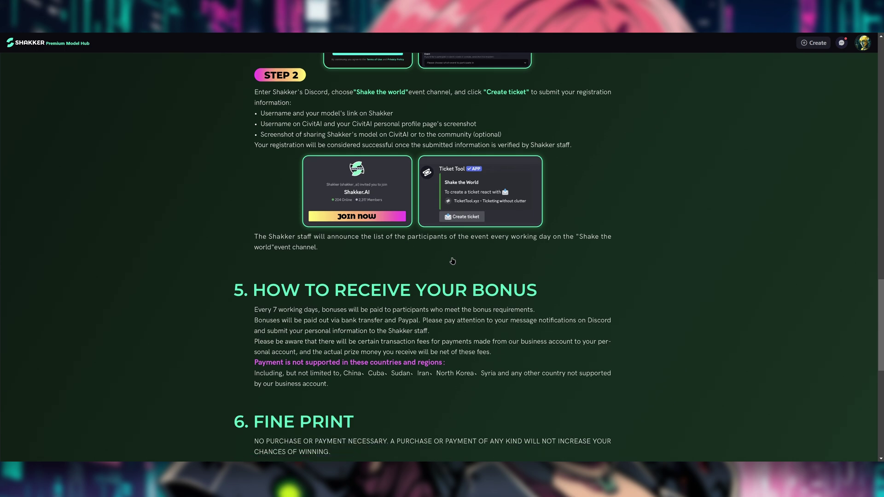
{"action": "scroll", "coordinate": [451, 261], "scroll_direction": "up", "scroll_amount": 8}
{"action": "scroll", "coordinate": [882, 242], "scroll_direction": "up", "scroll_amount": 20}
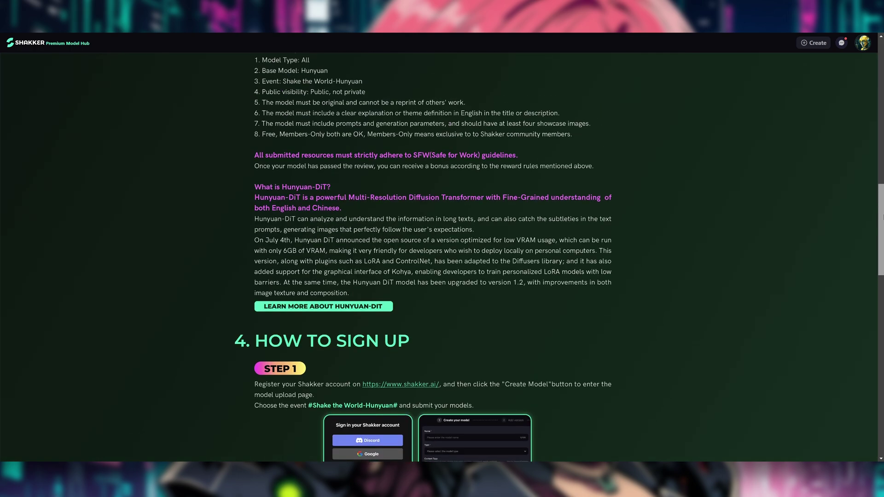
{"action": "scroll", "coordinate": [869, 224], "scroll_direction": "up", "scroll_amount": 3}
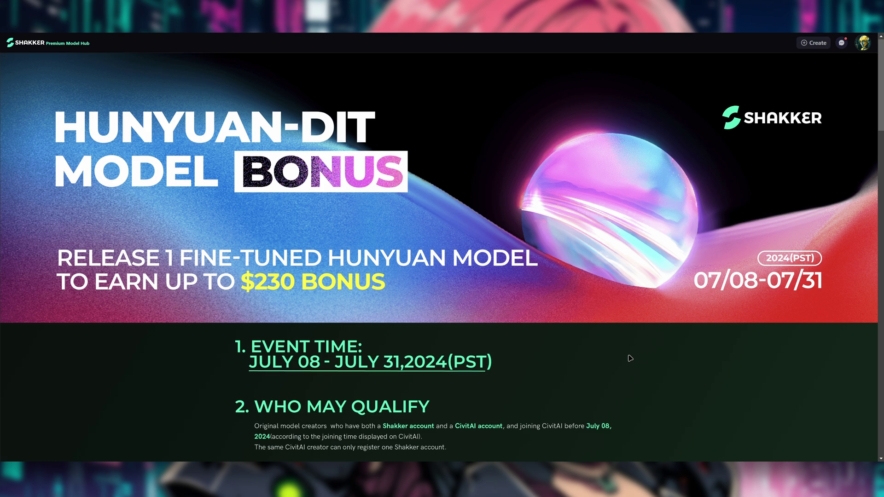
Step: Open the [Shake the World] Creator Rankings from the model hub, expand its full description, and review the rankings
{"action": "scroll", "coordinate": [631, 358], "scroll_direction": "down", "scroll_amount": 3}
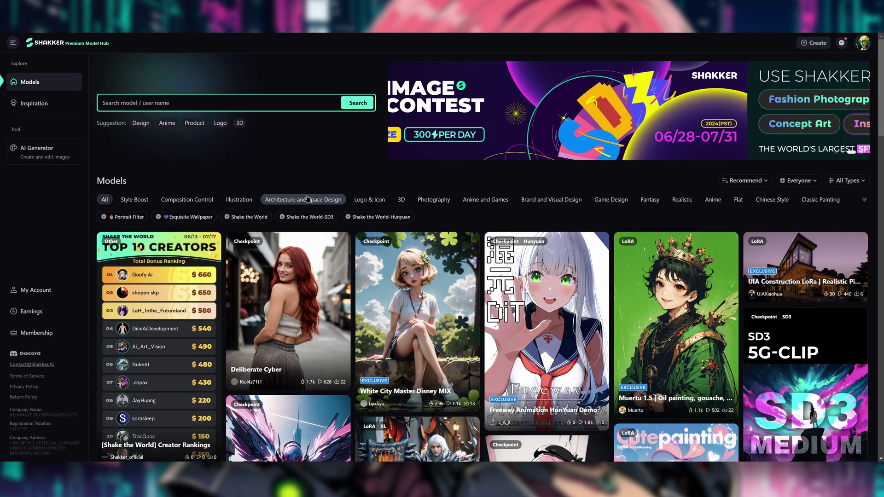
{"action": "left_click", "coordinate": [135, 304]}
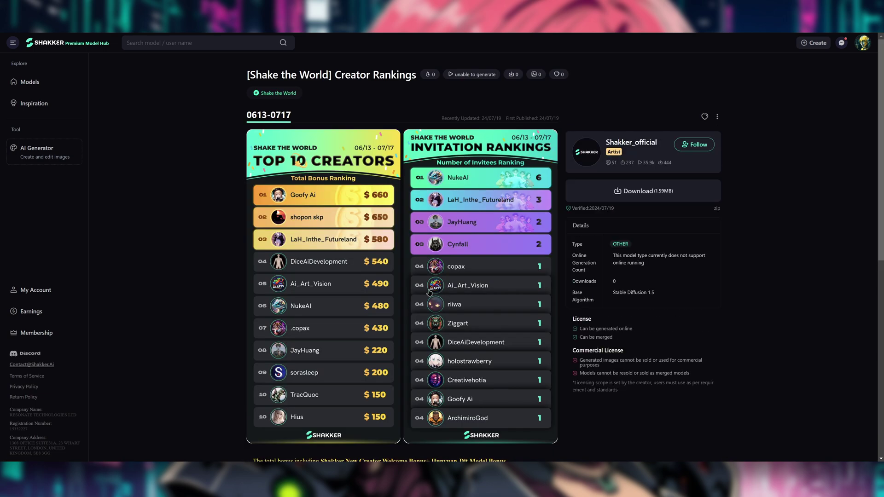
{"action": "scroll", "coordinate": [429, 291], "scroll_direction": "down", "scroll_amount": 5}
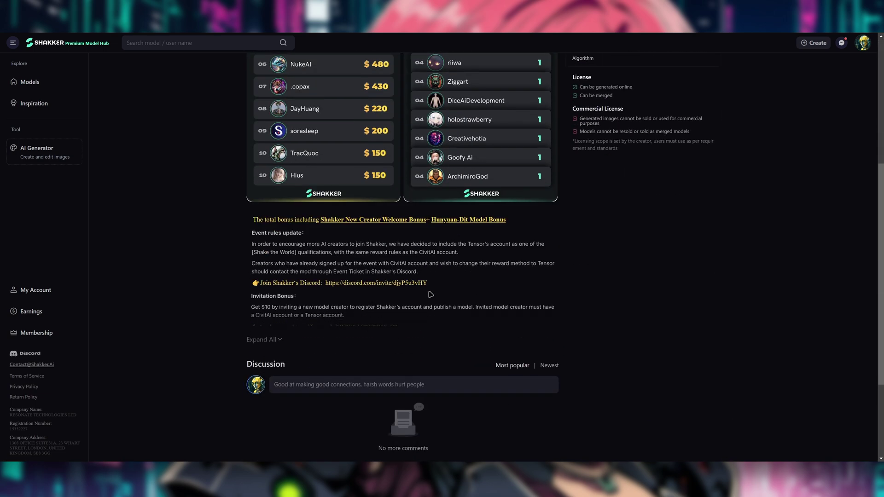
{"action": "left_click", "coordinate": [272, 340]}
{"action": "scroll", "coordinate": [474, 316], "scroll_direction": "up", "scroll_amount": 5}
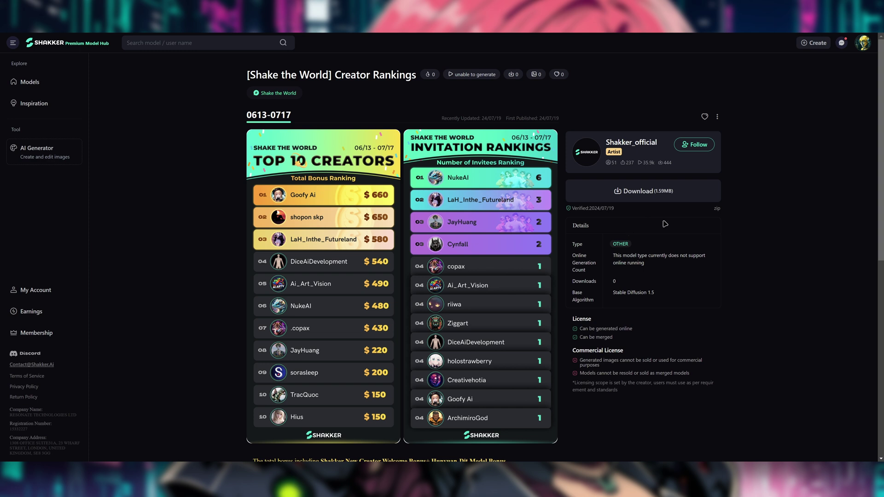
Step: Open the model creation form and review its type, tags, visibility and permission settings and the list of available events
{"action": "mouse_move", "coordinate": [818, 46]}
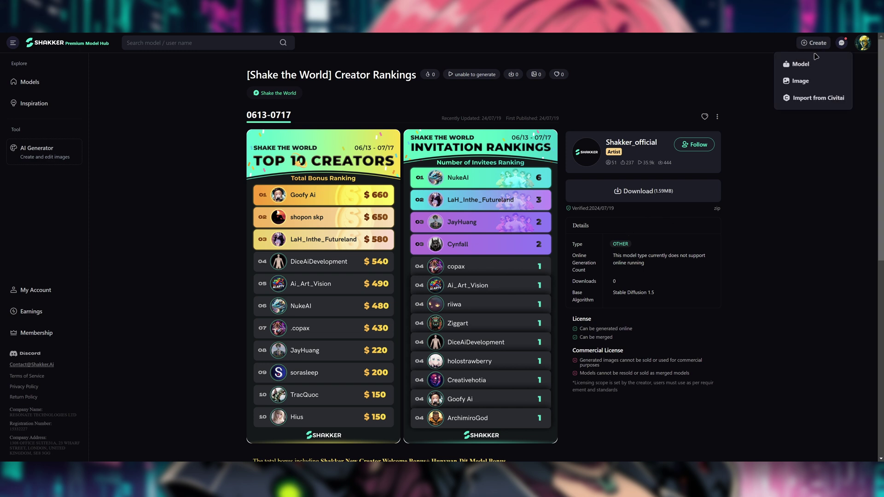
{"action": "left_click", "coordinate": [801, 64]}
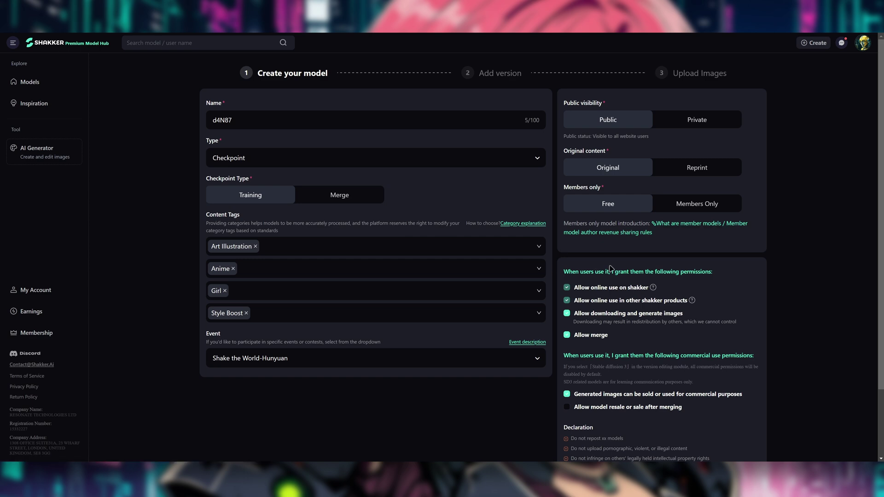
{"action": "scroll", "coordinate": [624, 254], "scroll_direction": "down", "scroll_amount": 2}
{"action": "scroll", "coordinate": [628, 255], "scroll_direction": "up", "scroll_amount": 2}
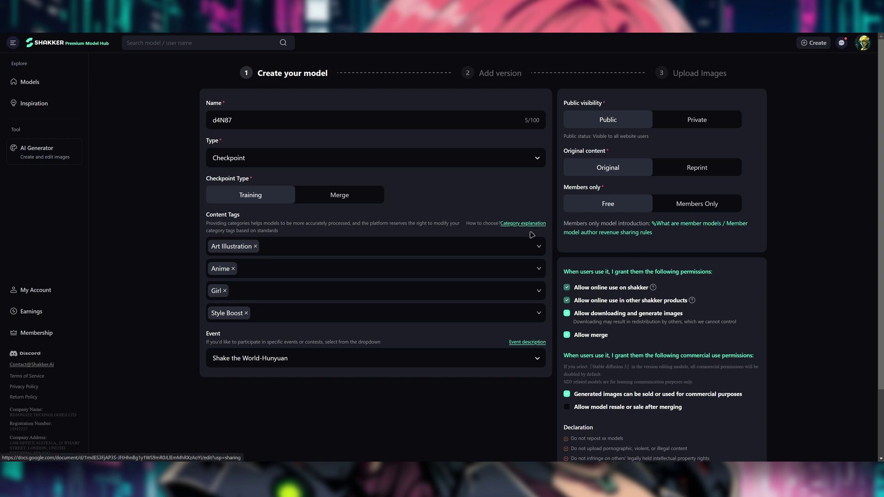
{"action": "left_click", "coordinate": [222, 362]}
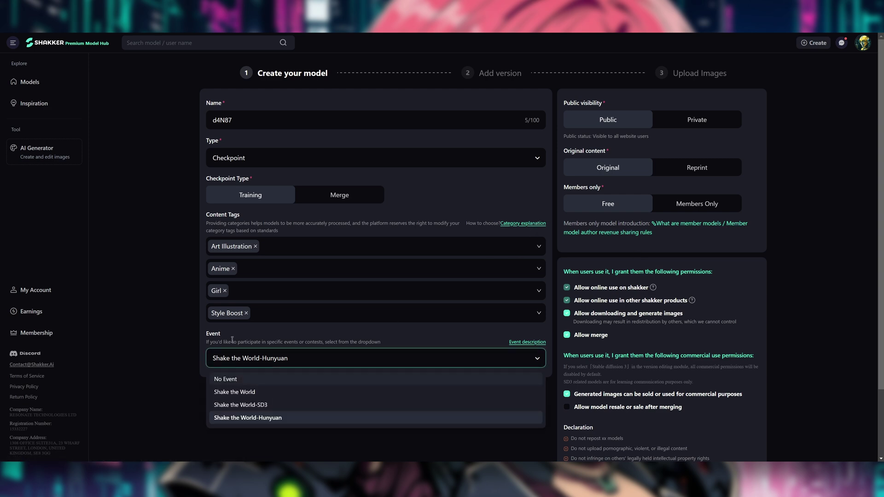
{"action": "left_click", "coordinate": [633, 146]}
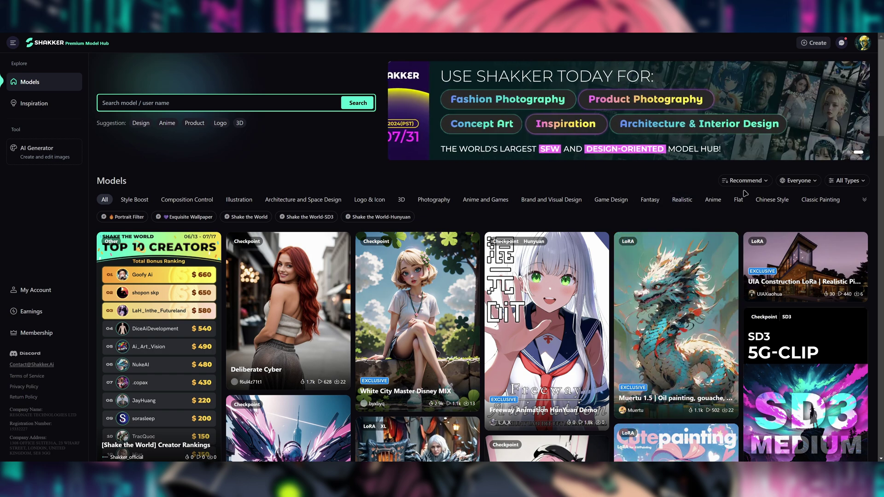
Step: Browse the model hub's recommended checkpoints and LoRAs, and return to the start of the gallery
{"action": "scroll", "coordinate": [744, 193], "scroll_direction": "down", "scroll_amount": 4}
{"action": "scroll", "coordinate": [381, 259], "scroll_direction": "down", "scroll_amount": 5}
{"action": "scroll", "coordinate": [380, 259], "scroll_direction": "down", "scroll_amount": 5}
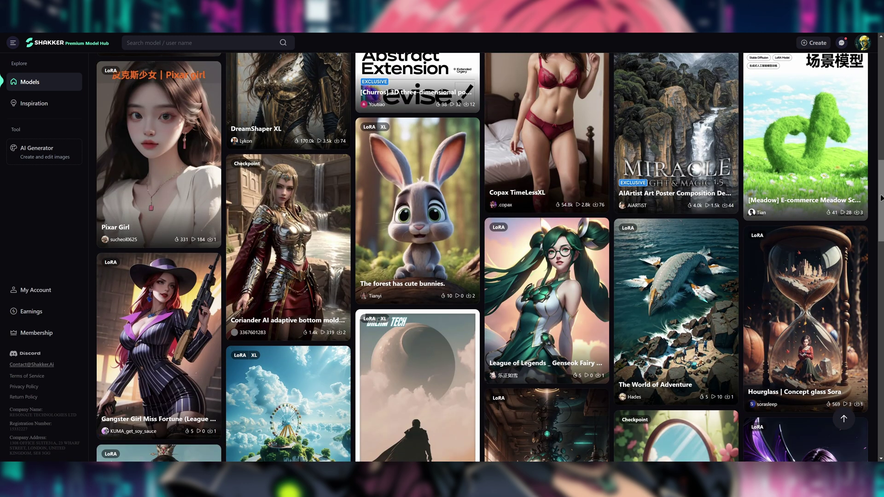
{"action": "left_click_drag", "start_coordinate": [879, 202], "coordinate": [882, 280]}
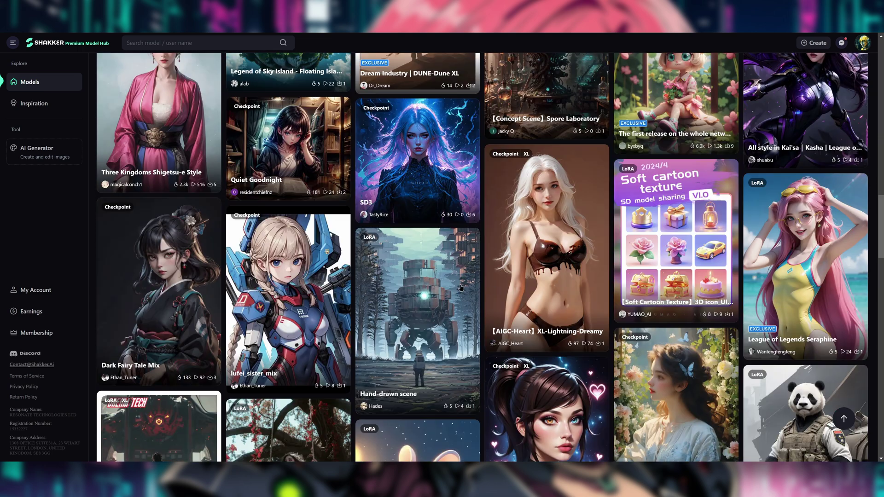
{"action": "scroll", "coordinate": [443, 289], "scroll_direction": "down", "scroll_amount": 2}
{"action": "scroll", "coordinate": [443, 289], "scroll_direction": "down", "scroll_amount": 5}
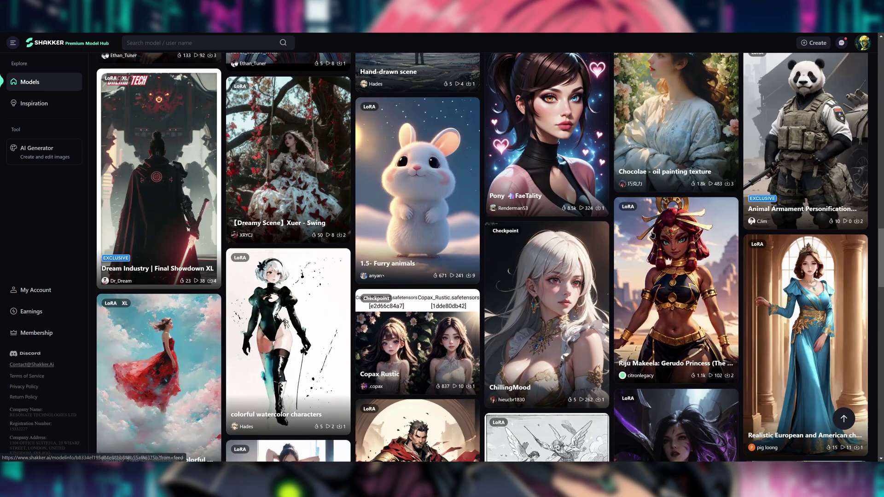
{"action": "scroll", "coordinate": [652, 235], "scroll_direction": "up", "scroll_amount": 5}
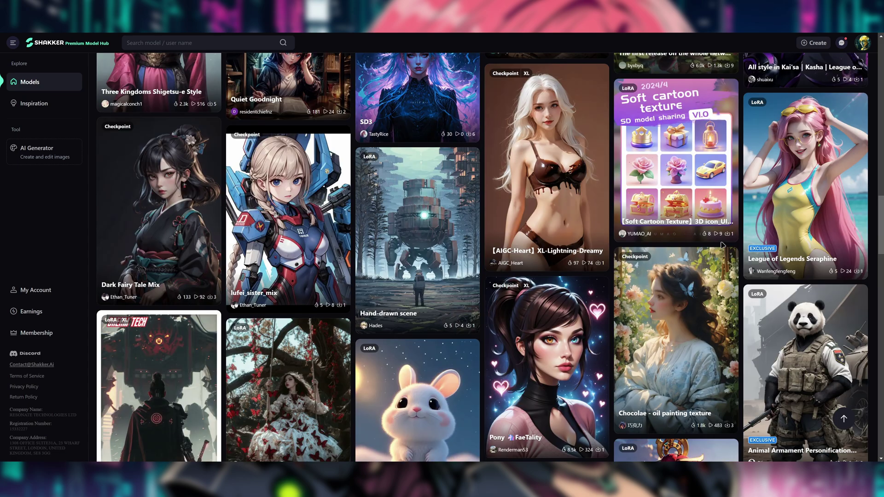
{"action": "scroll", "coordinate": [722, 246], "scroll_direction": "down", "scroll_amount": 7}
{"action": "scroll", "coordinate": [722, 240], "scroll_direction": "down", "scroll_amount": 5}
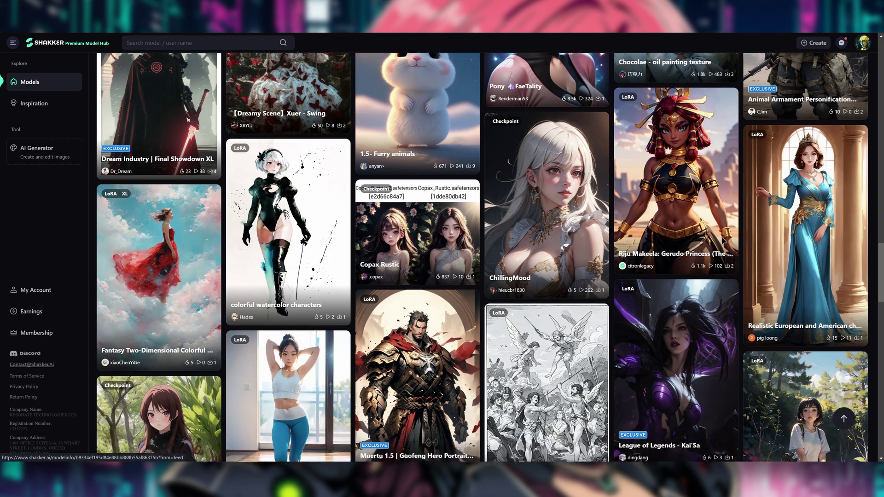
{"action": "scroll", "coordinate": [723, 238], "scroll_direction": "up", "scroll_amount": 7}
{"action": "scroll", "coordinate": [722, 238], "scroll_direction": "up", "scroll_amount": 20}
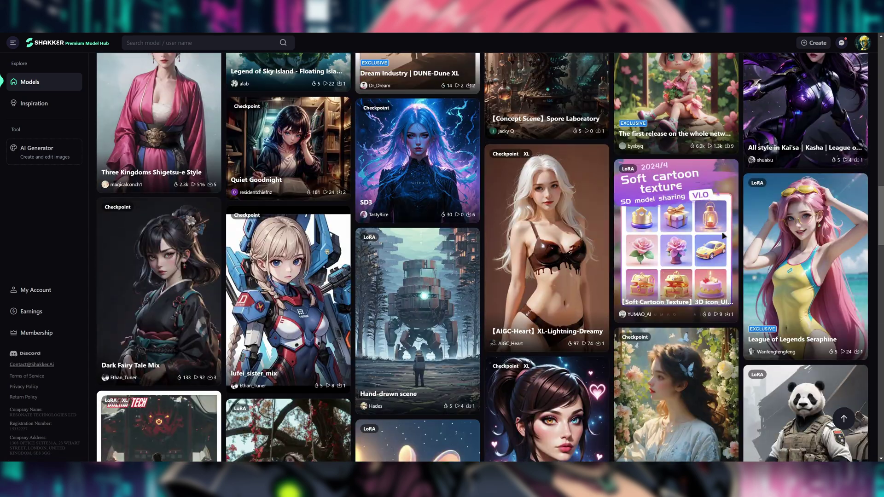
{"action": "scroll", "coordinate": [724, 232], "scroll_direction": "up", "scroll_amount": 6}
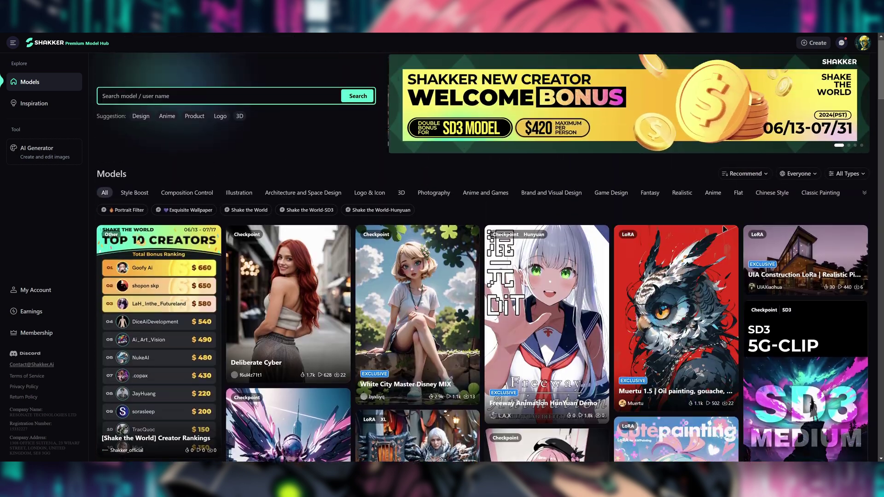